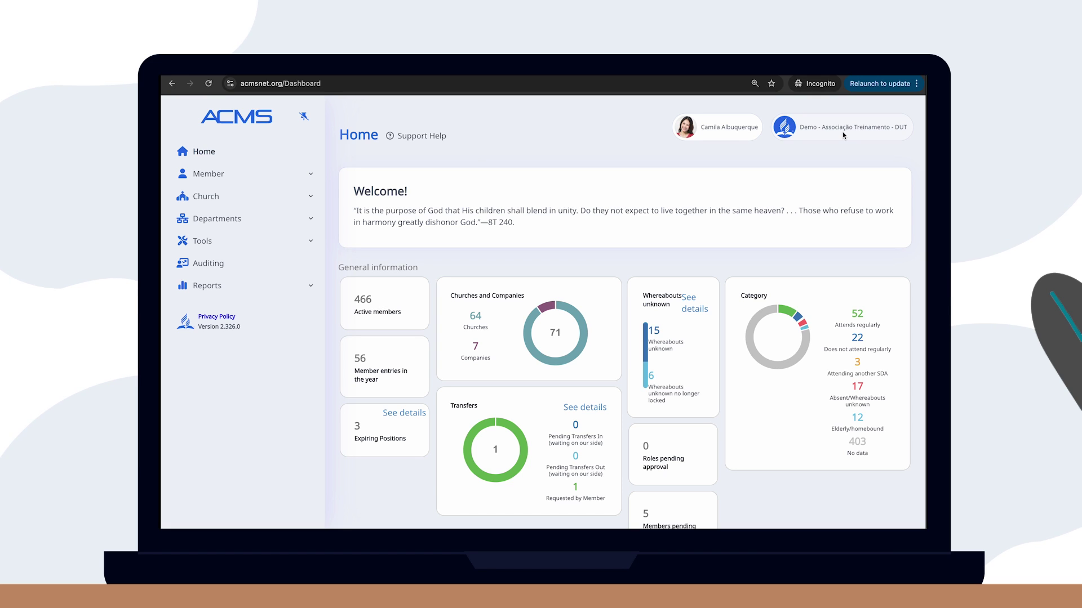
# Open Departments > Positions and browse the nine listed position holders
pyautogui.click(274, 219)
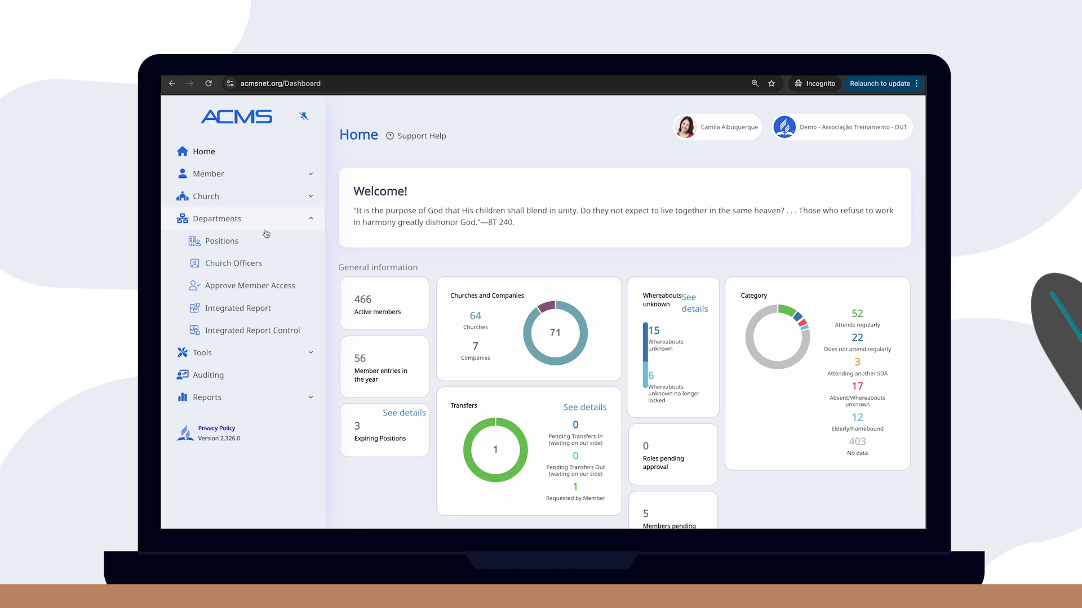
pyautogui.click(263, 242)
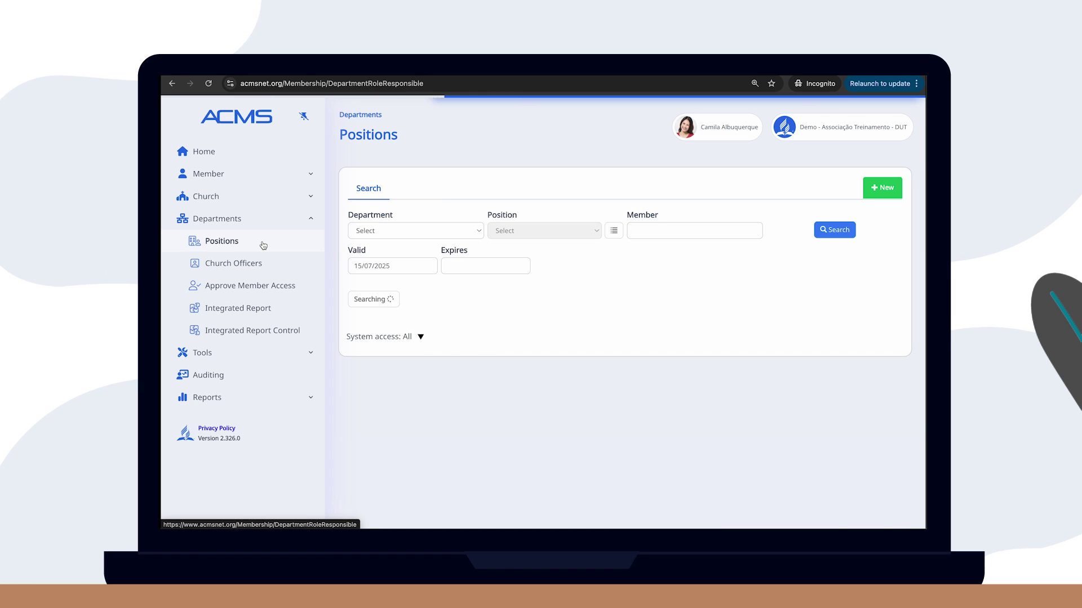
pyautogui.scroll(-2, 262, 242)
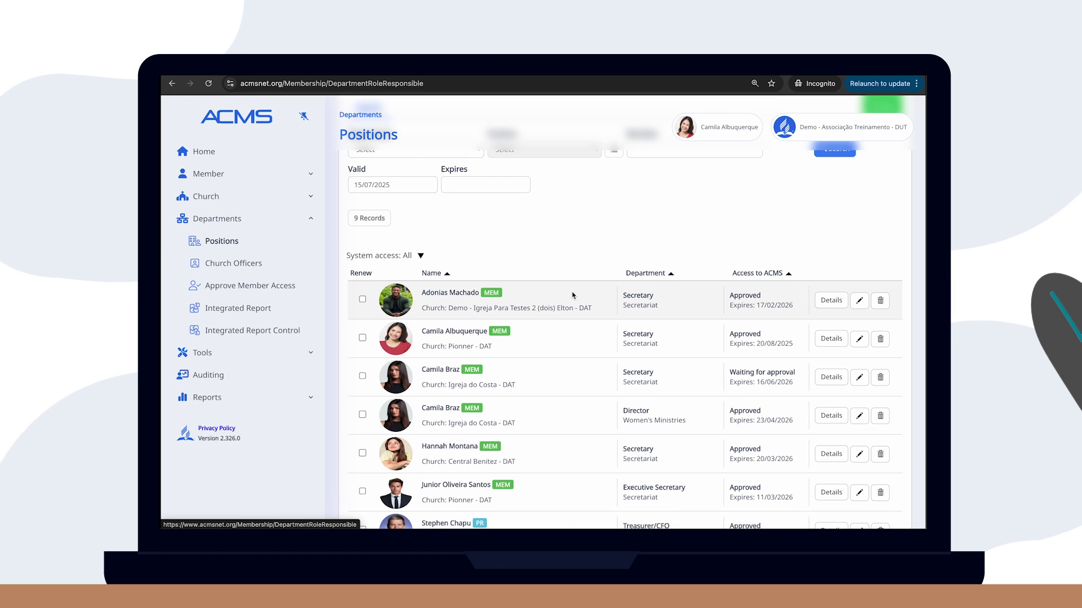
pyautogui.scroll(-3, 572, 296)
pyautogui.scroll(2, 573, 296)
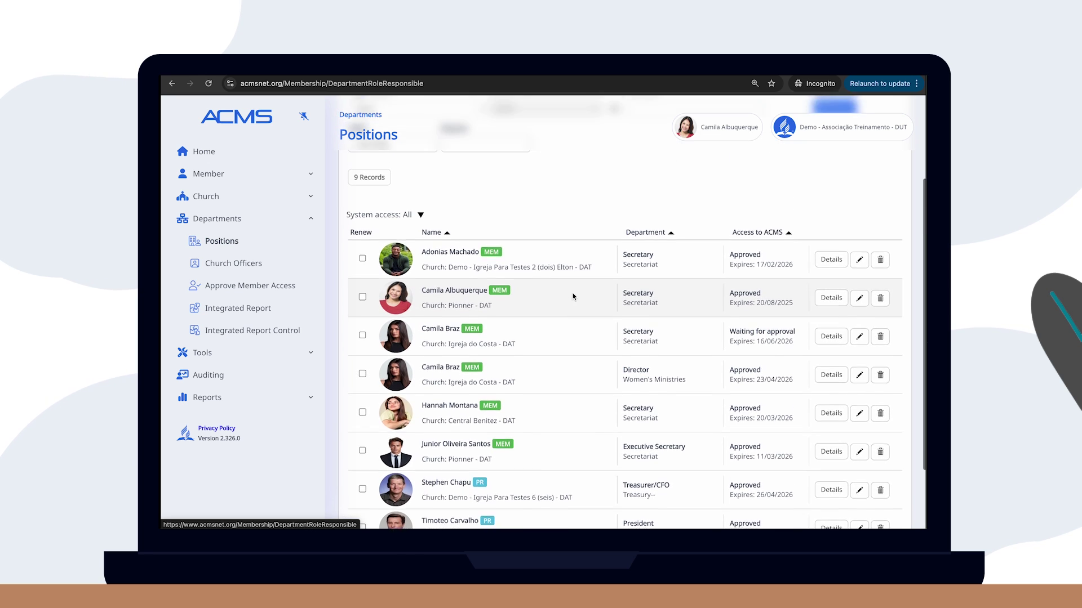
pyautogui.scroll(3, 573, 297)
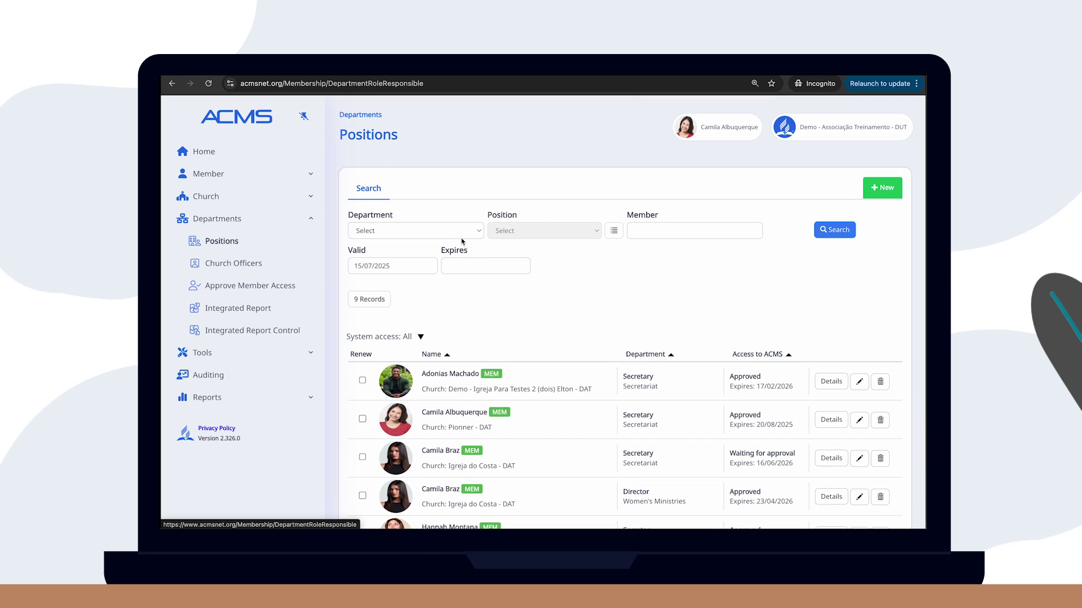
# Look through the department filter options without applying one, then start a new position entry
pyautogui.click(455, 235)
pyautogui.scroll(-3, 455, 313)
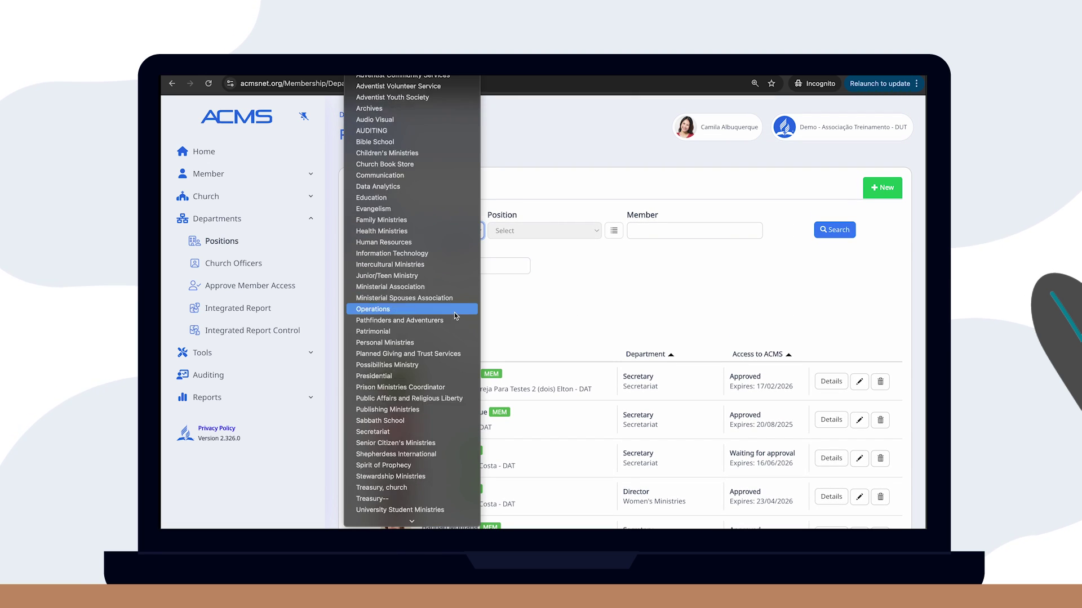
pyautogui.scroll(1, 454, 313)
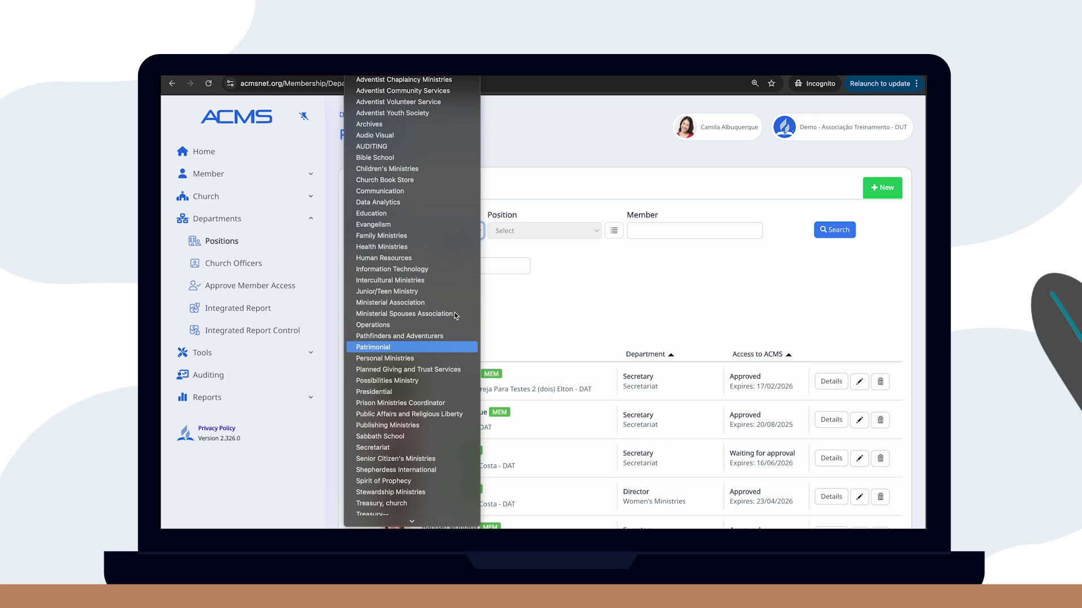
pyautogui.click(518, 314)
pyautogui.scroll(-1, 524, 315)
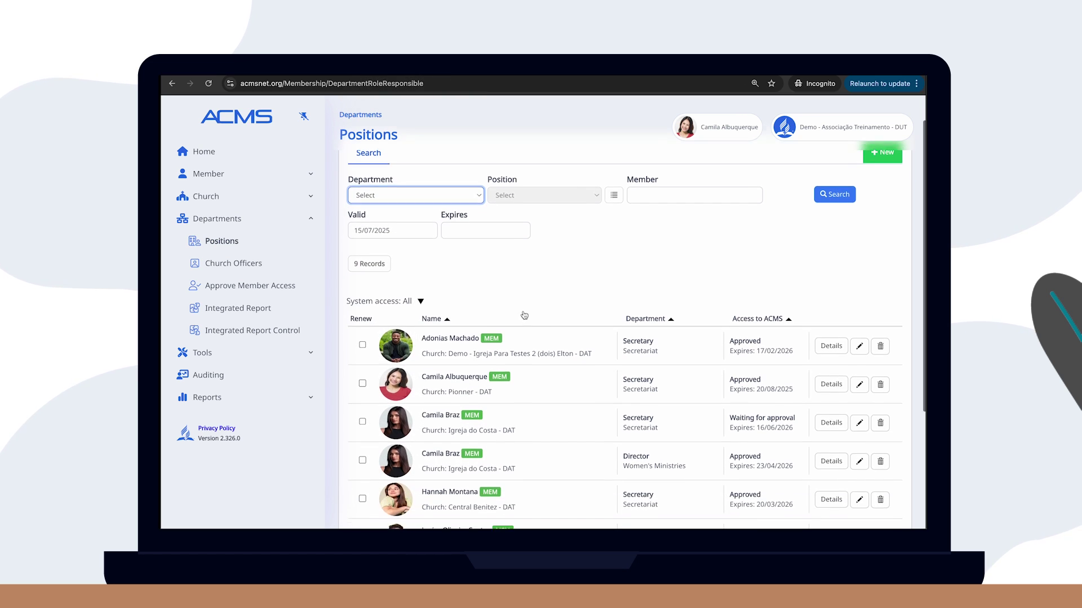
pyautogui.scroll(-2, 705, 315)
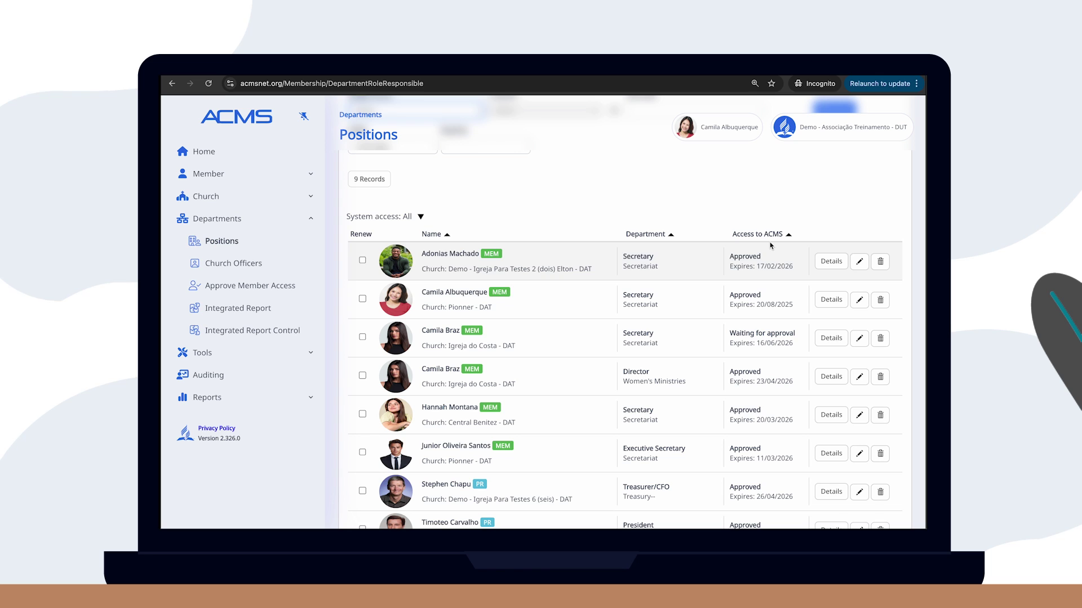
pyautogui.scroll(2, 752, 217)
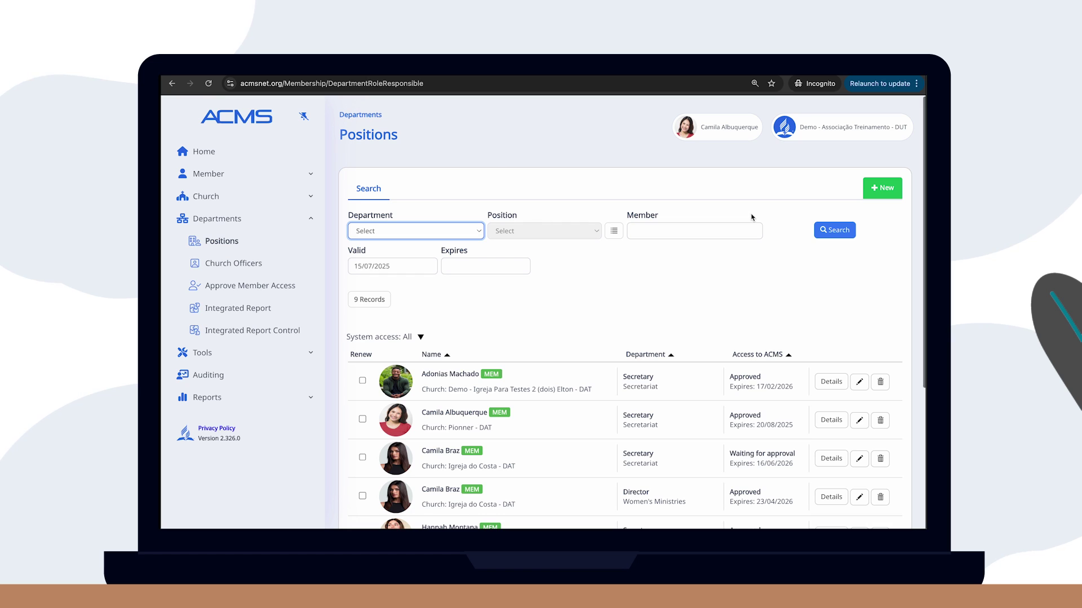
pyautogui.click(876, 185)
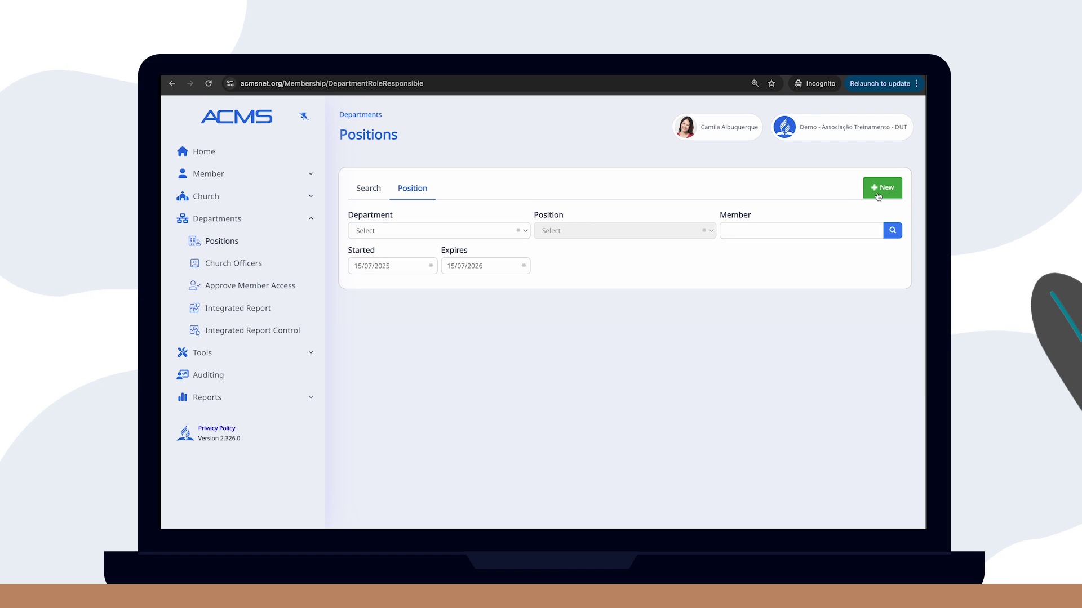
# Fill the new entry with Evangelism department, Director position, and the searched member
pyautogui.click(452, 232)
pyautogui.write('ev')
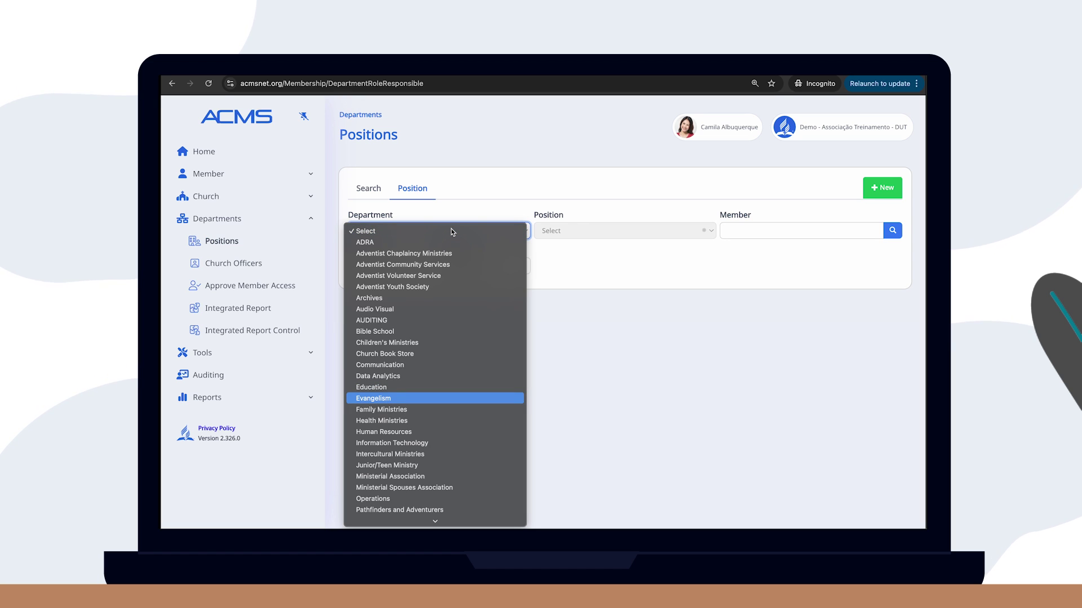
pyautogui.press('Return')
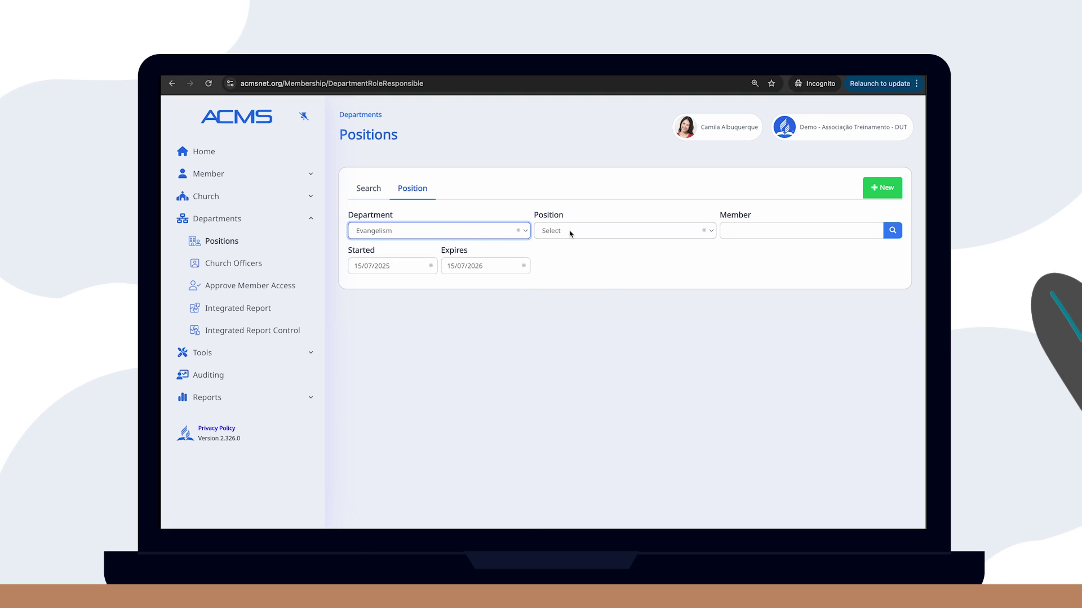
pyautogui.click(584, 231)
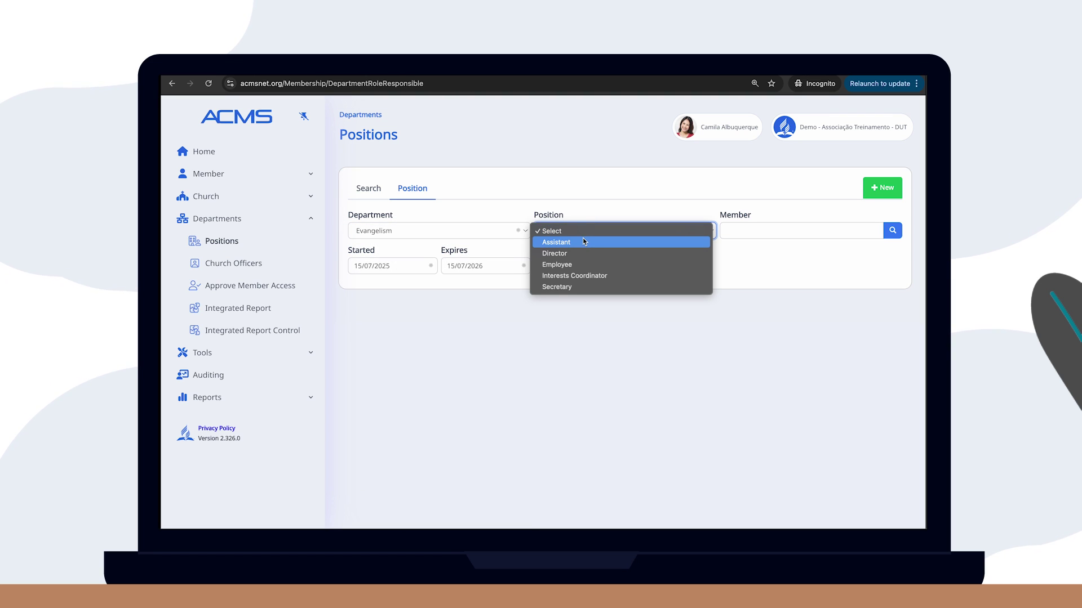
pyautogui.click(578, 254)
pyautogui.click(743, 231)
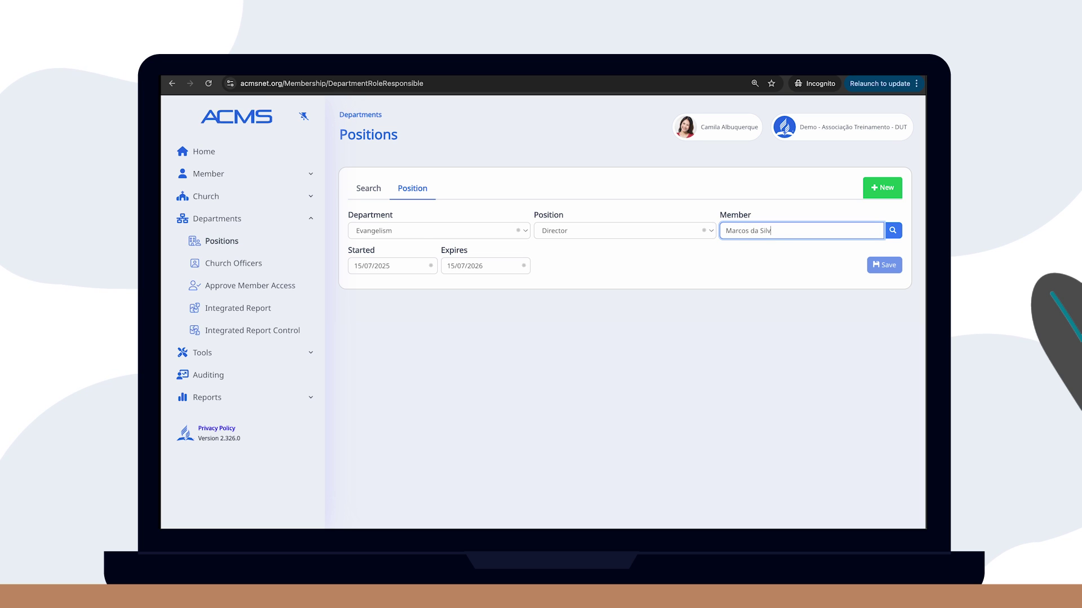
pyautogui.click(889, 233)
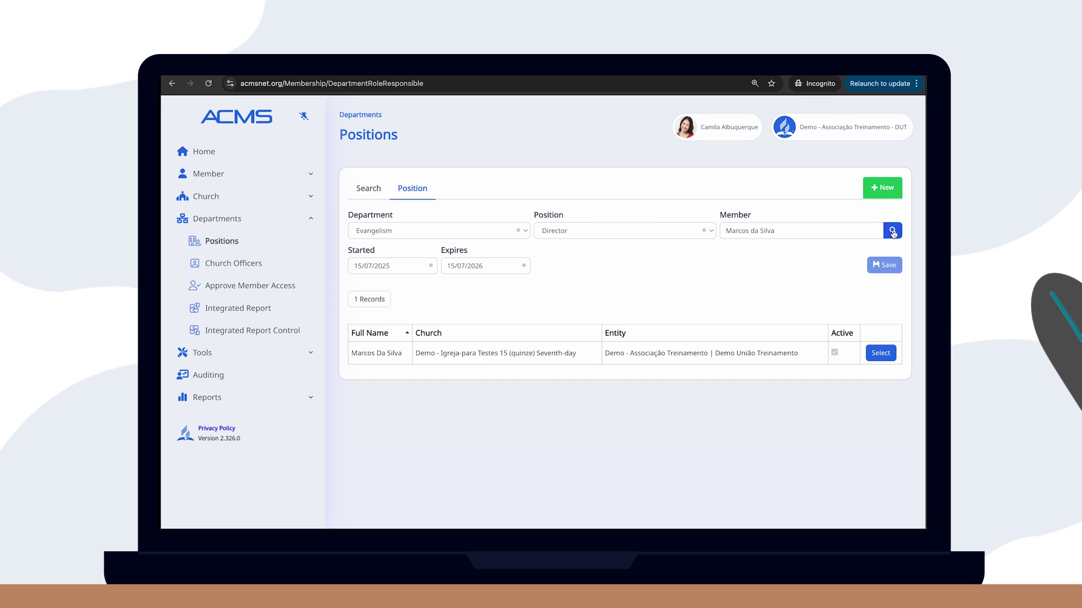
pyautogui.click(880, 354)
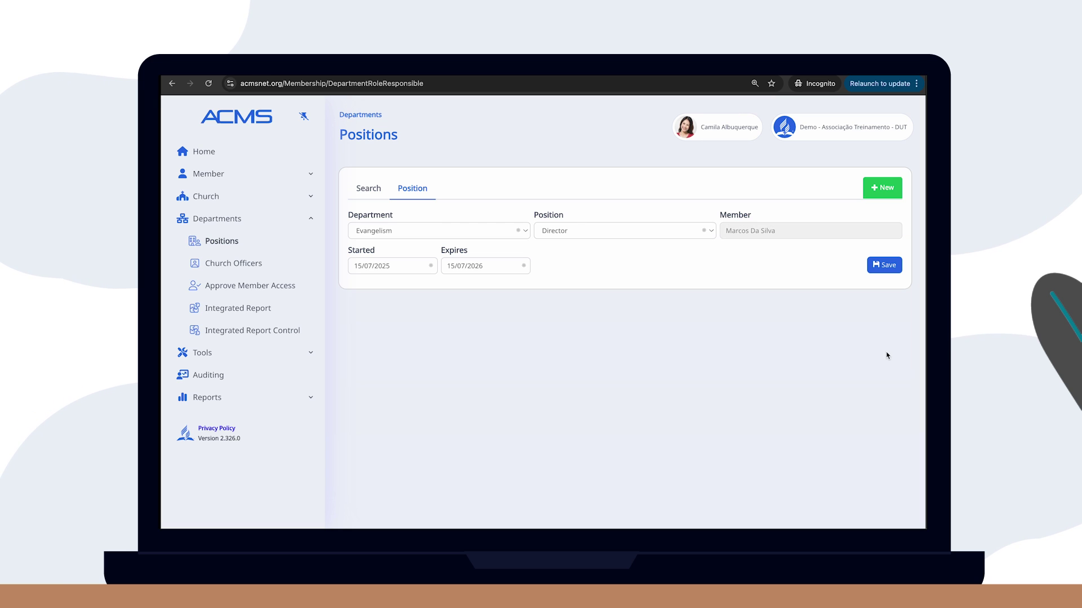
# Date the Evangelism Director term 01/01/2024 to 31/12/2027 and save the entry
pyautogui.click(372, 266)
pyautogui.click(411, 293)
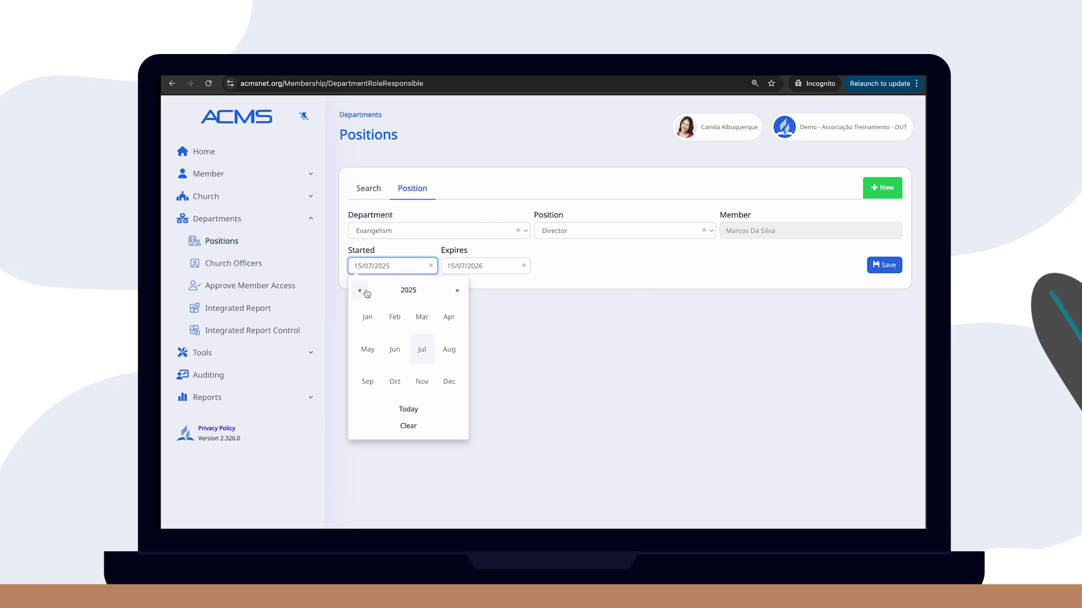
pyautogui.click(362, 292)
pyautogui.click(367, 316)
pyautogui.click(374, 321)
pyautogui.click(473, 266)
pyautogui.click(503, 290)
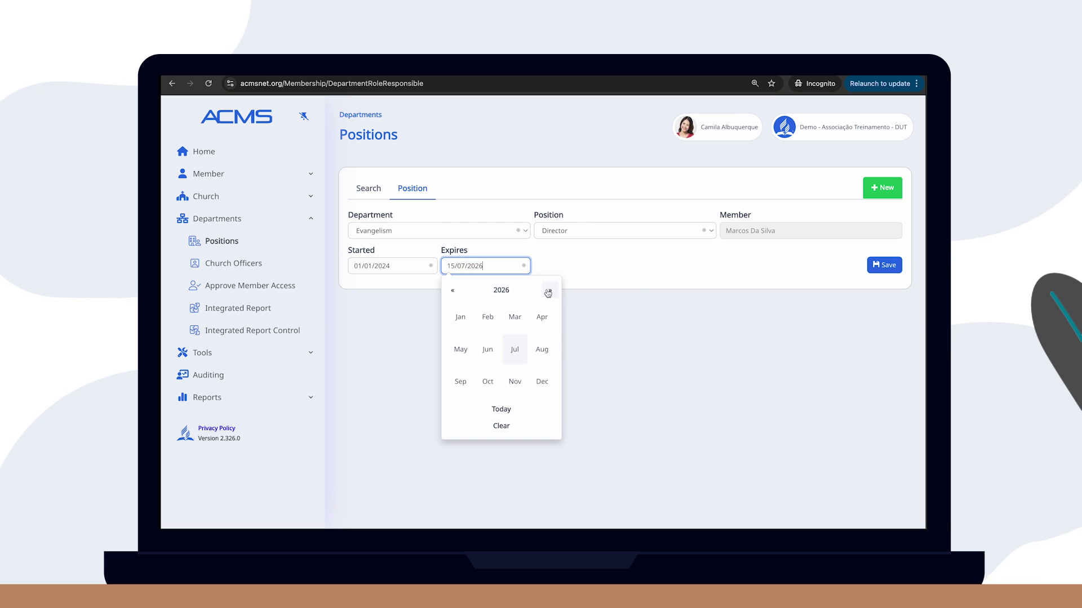
pyautogui.click(552, 290)
pyautogui.click(545, 380)
pyautogui.click(536, 391)
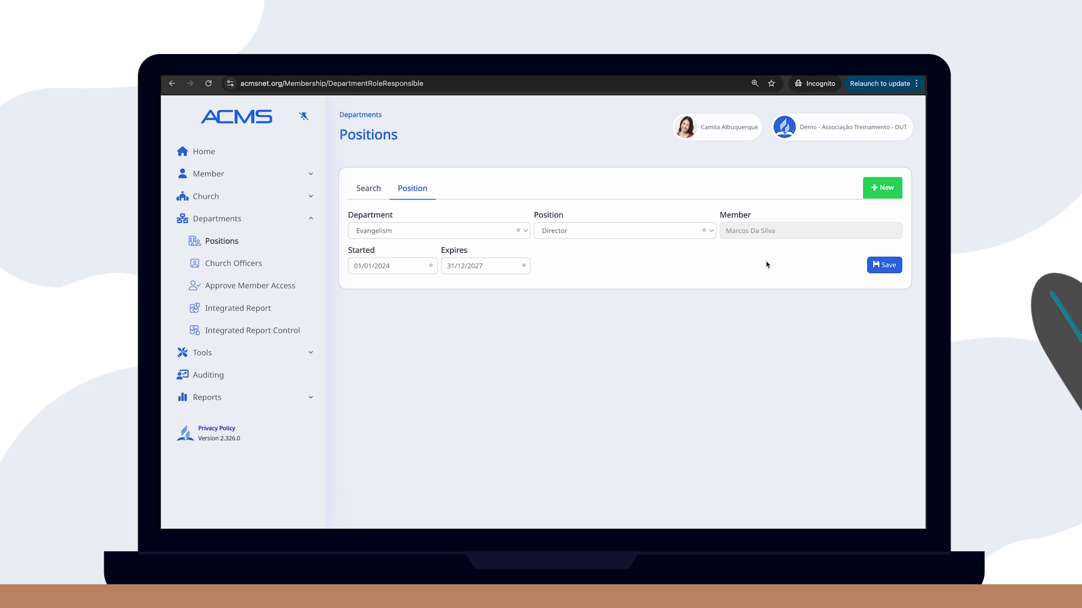
pyautogui.click(883, 270)
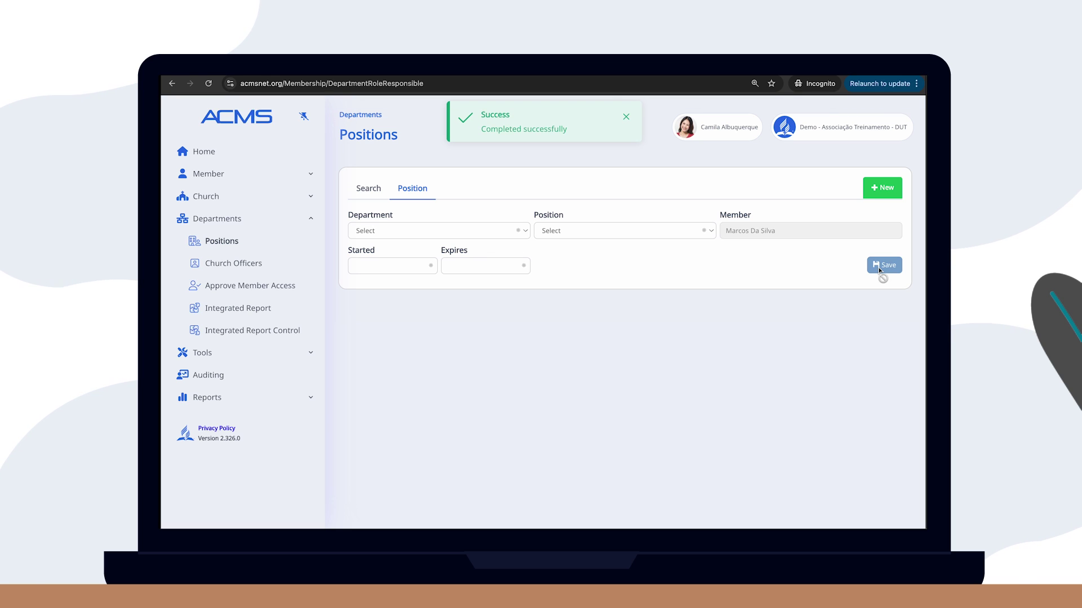
# Return to the positions search and refresh the results list
pyautogui.click(367, 188)
pyautogui.click(843, 231)
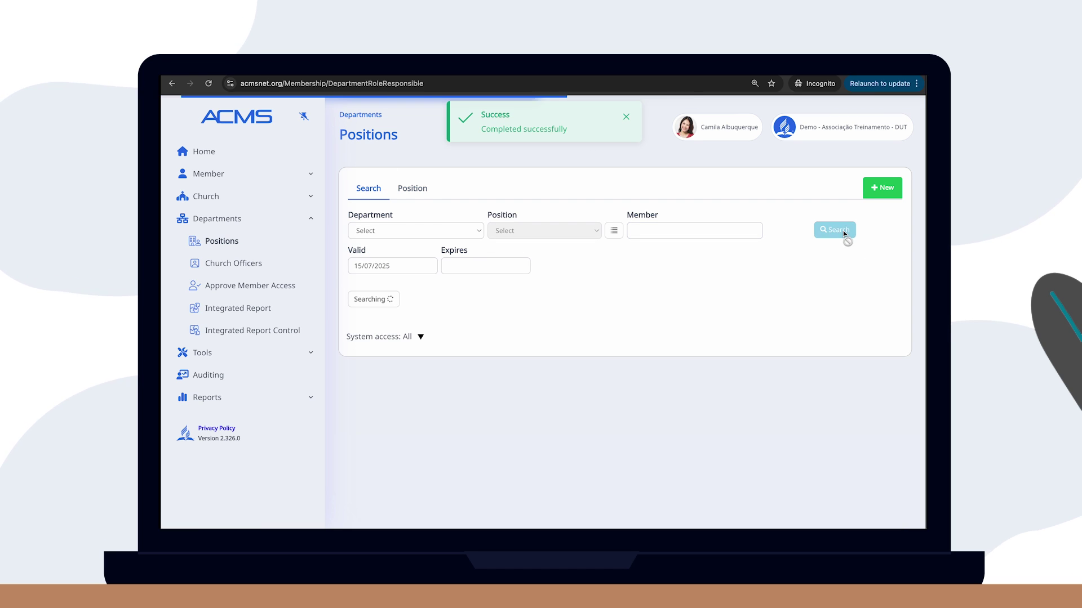
pyautogui.scroll(-4, 592, 292)
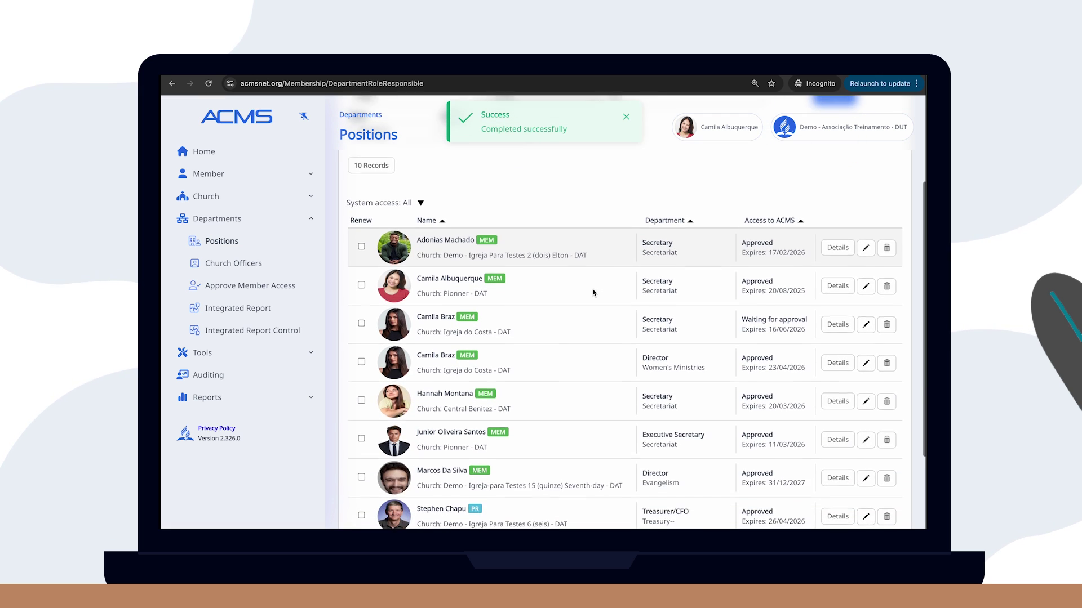
pyautogui.scroll(-1, 592, 292)
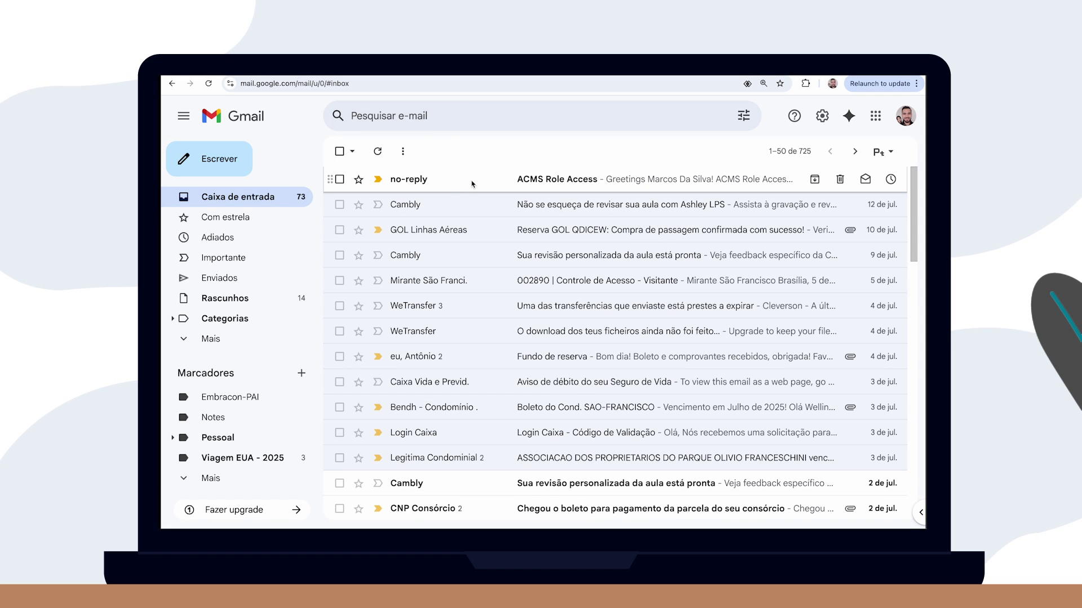
# Open the 'ACMS Role Access' email and follow its registration link
pyautogui.click(530, 183)
pyautogui.scroll(-5, 648, 282)
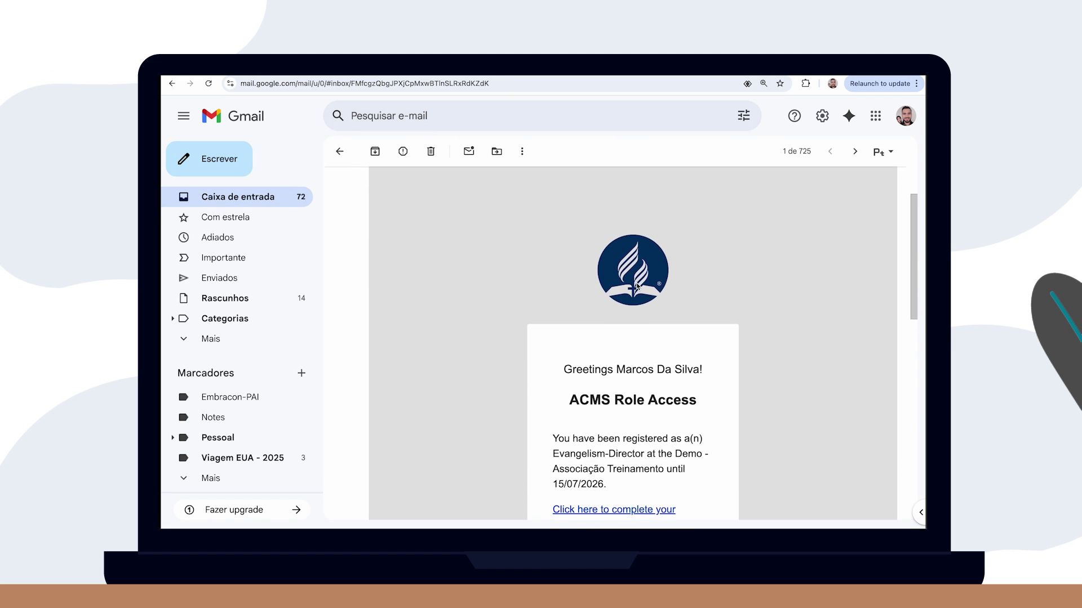
pyautogui.scroll(-3, 683, 293)
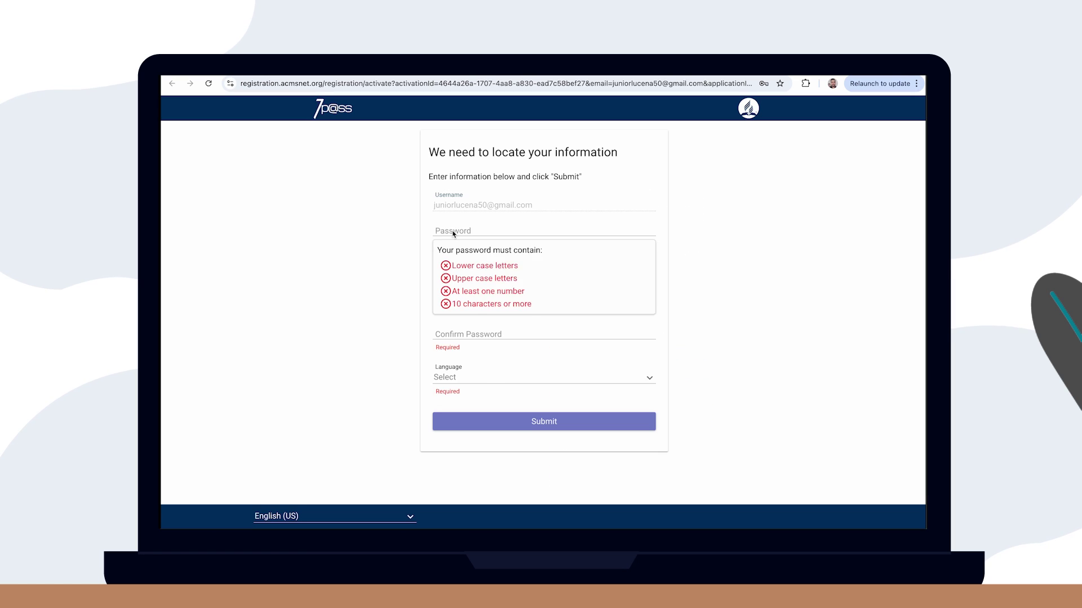
pyautogui.click(464, 230)
# Enter and confirm the account password, choose English (US) as language, and submit
pyautogui.write('•••••••••••••')
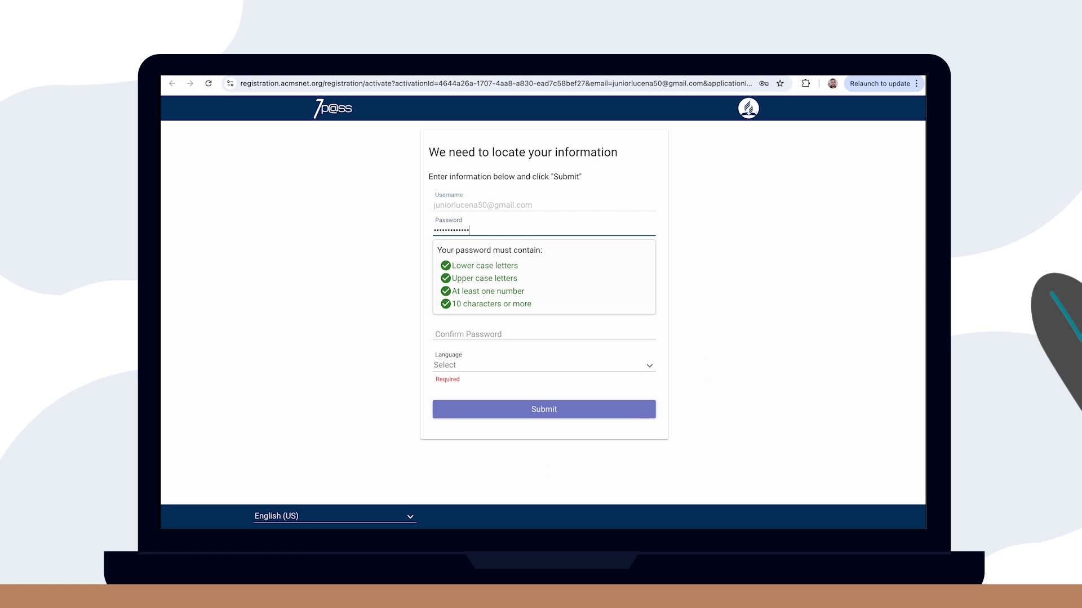
pyautogui.click(475, 260)
pyautogui.write('•••••••••••••')
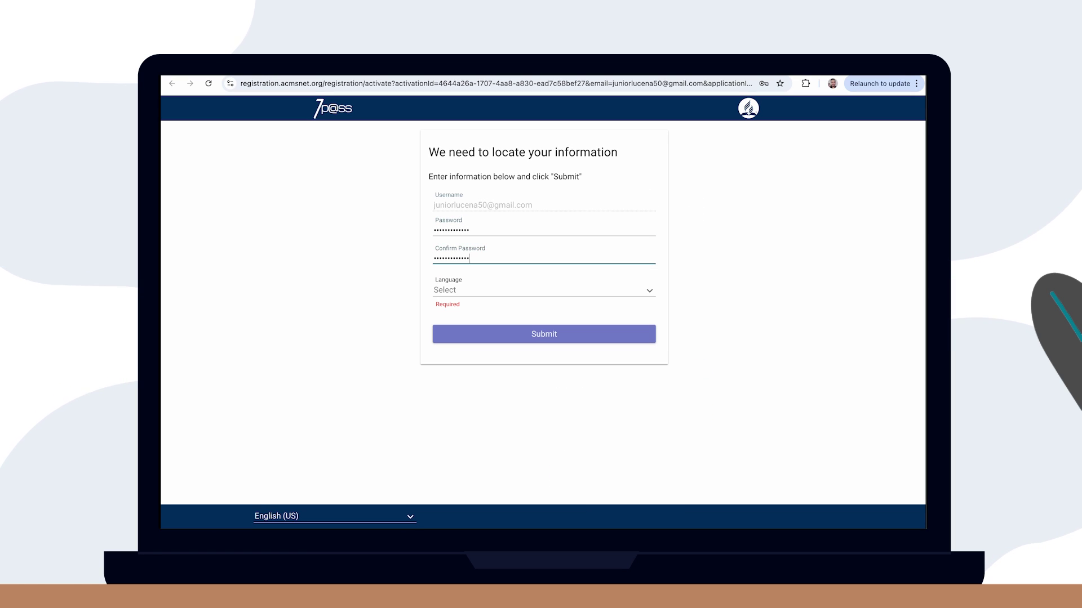
pyautogui.click(469, 286)
pyautogui.scroll(-2, 471, 344)
pyautogui.scroll(-1, 471, 346)
pyautogui.click(485, 362)
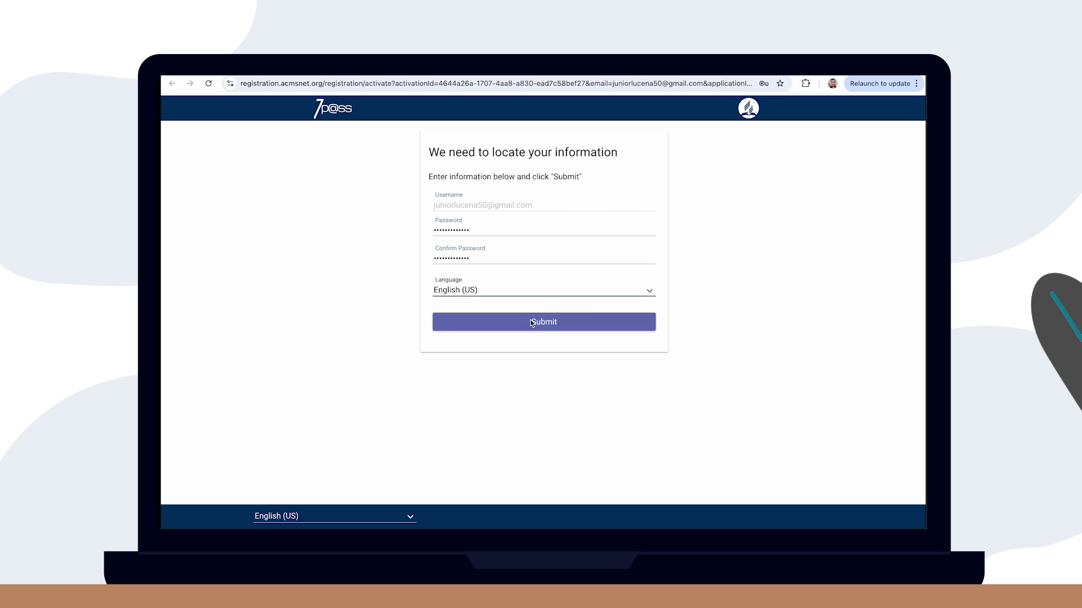
pyautogui.click(530, 320)
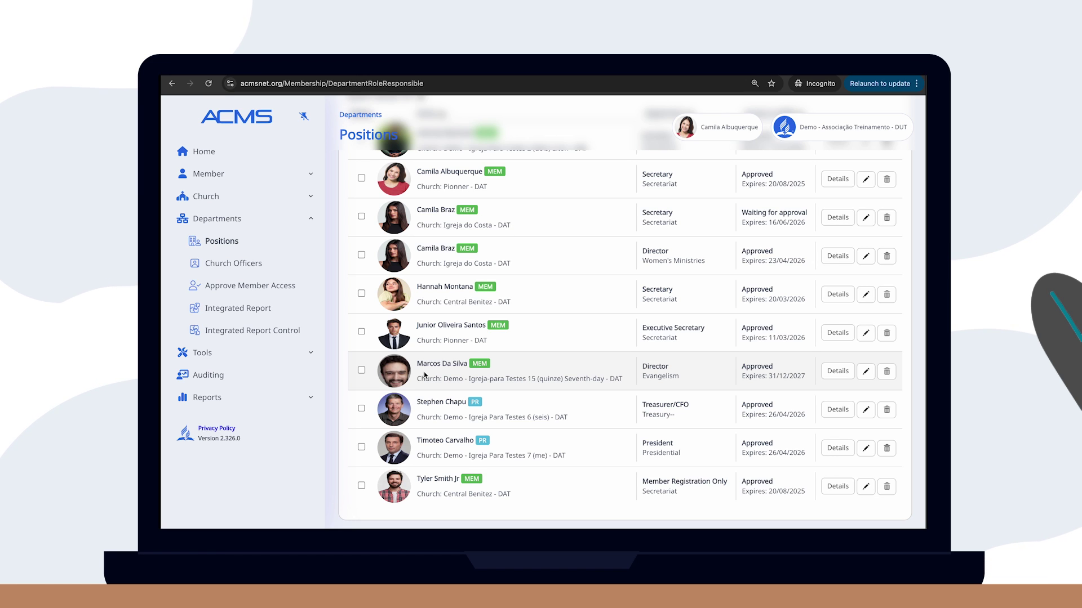
# Start a new Evangelism Secretary entry and select the searched member for it
pyautogui.scroll(5, 481, 357)
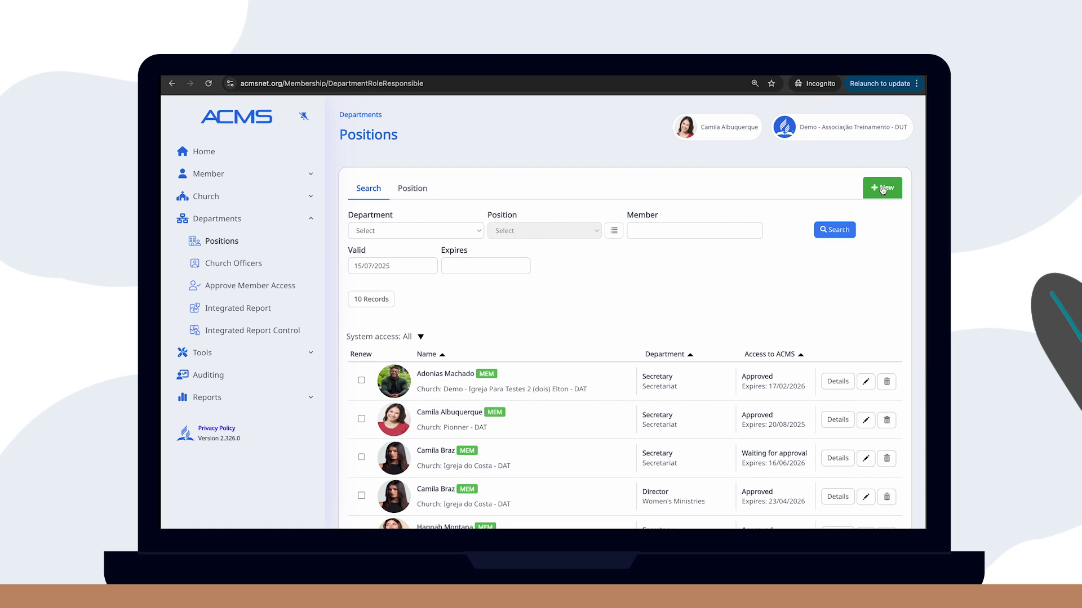
pyautogui.click(882, 190)
pyautogui.click(444, 228)
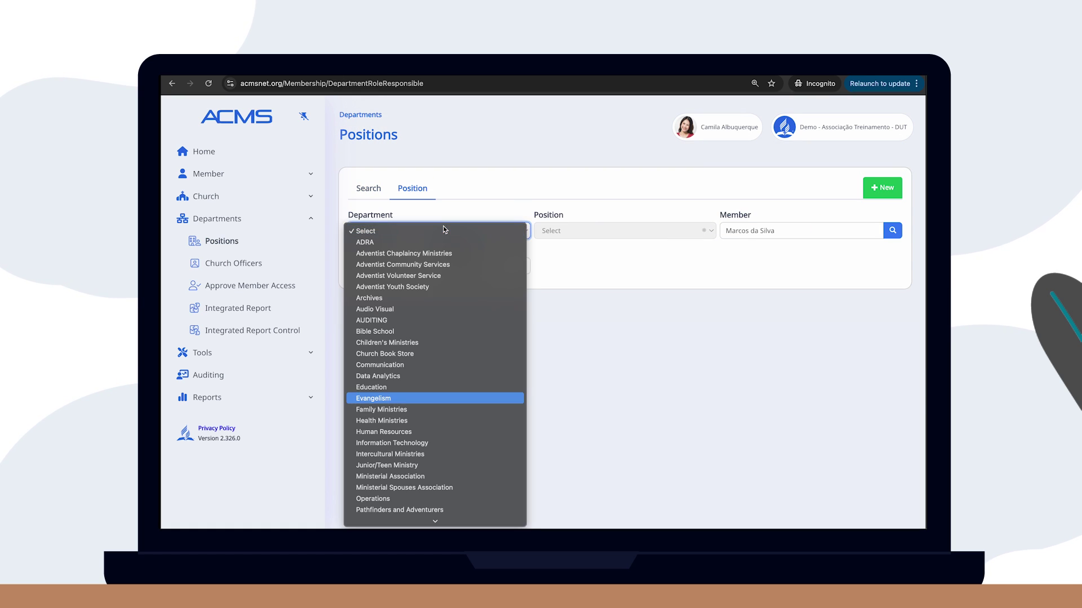
pyautogui.press('Return')
pyautogui.click(580, 231)
pyautogui.click(575, 288)
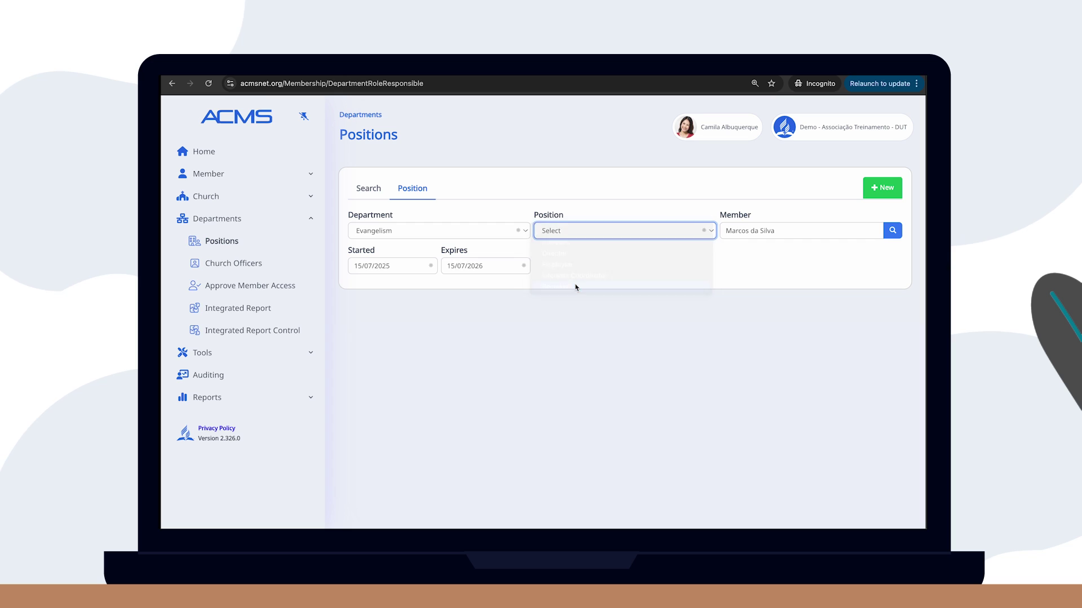
pyautogui.press('Tab')
pyautogui.write('Vanes')
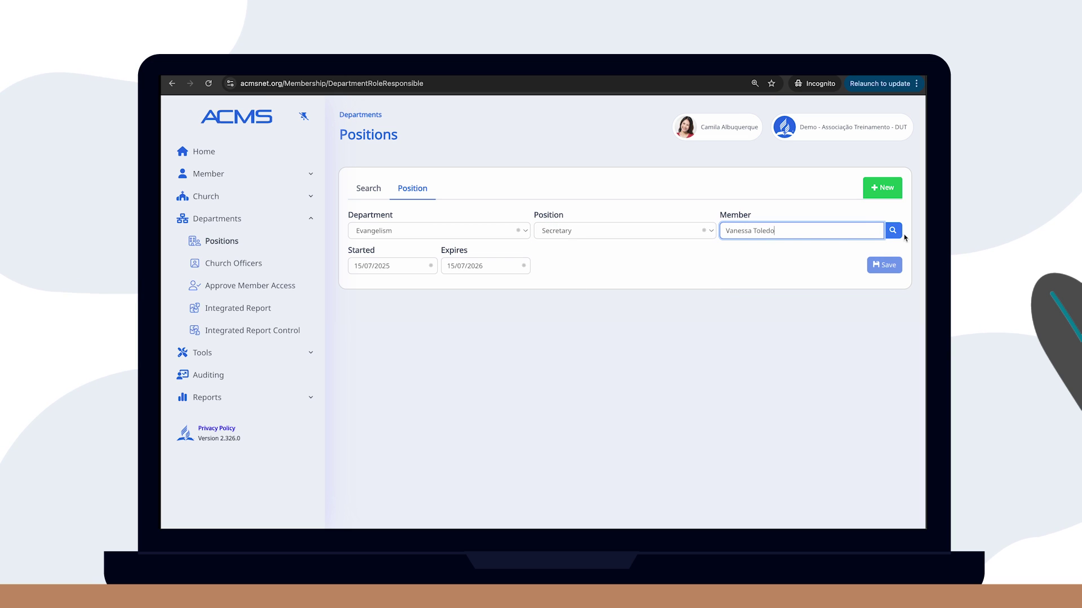
pyautogui.click(893, 232)
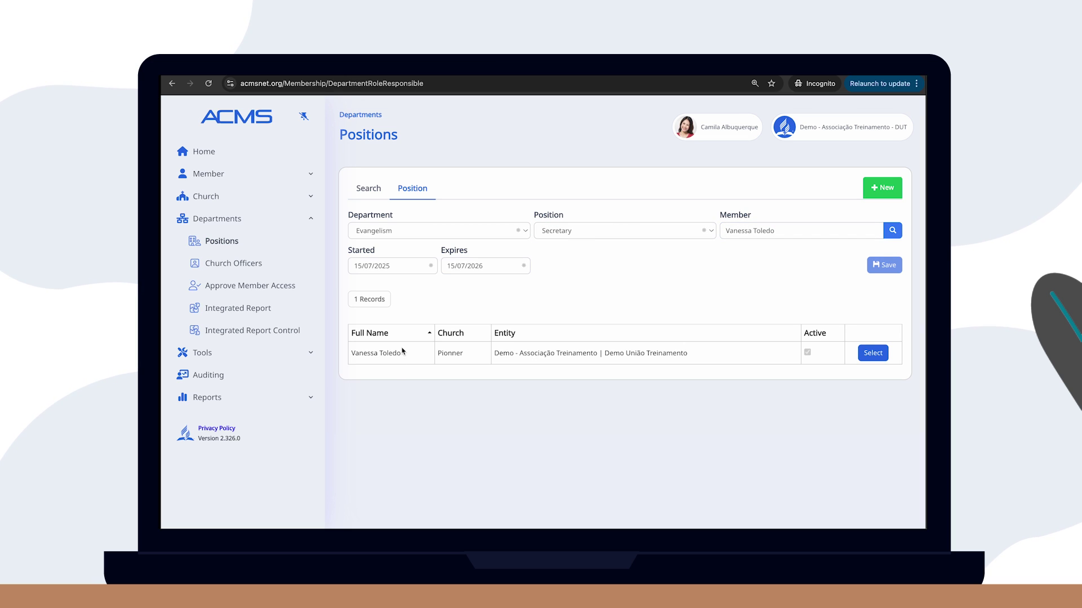
pyautogui.click(875, 353)
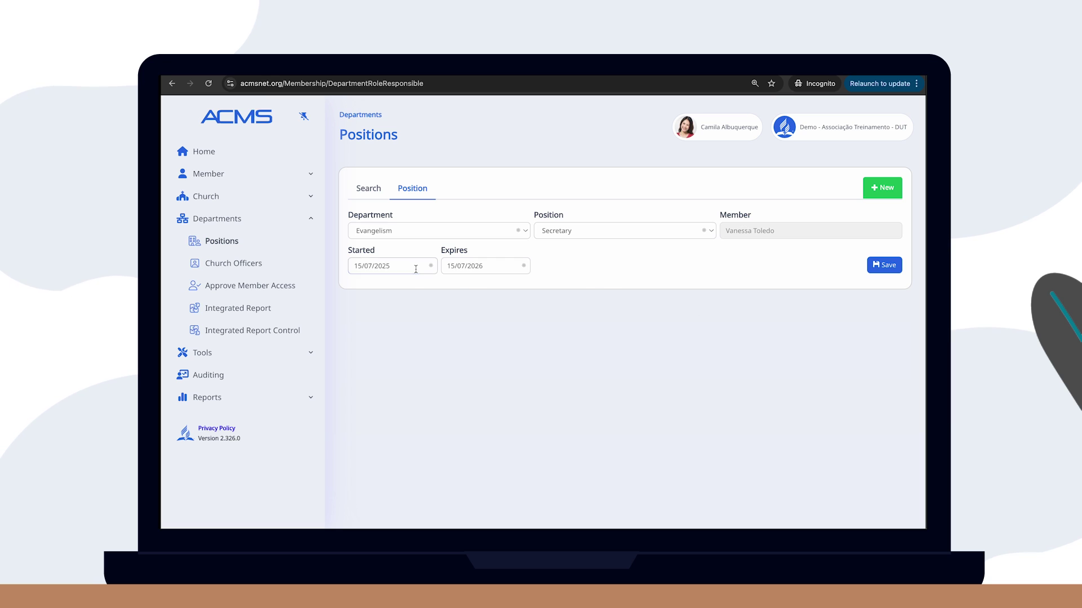
# Date the Secretary term 01/01/2023 to 31/12/2027, save it, and rerun the positions search
pyautogui.click(394, 266)
pyautogui.click(408, 289)
pyautogui.click(362, 291)
pyautogui.click(360, 290)
pyautogui.click(367, 317)
pyautogui.click(360, 323)
pyautogui.click(485, 265)
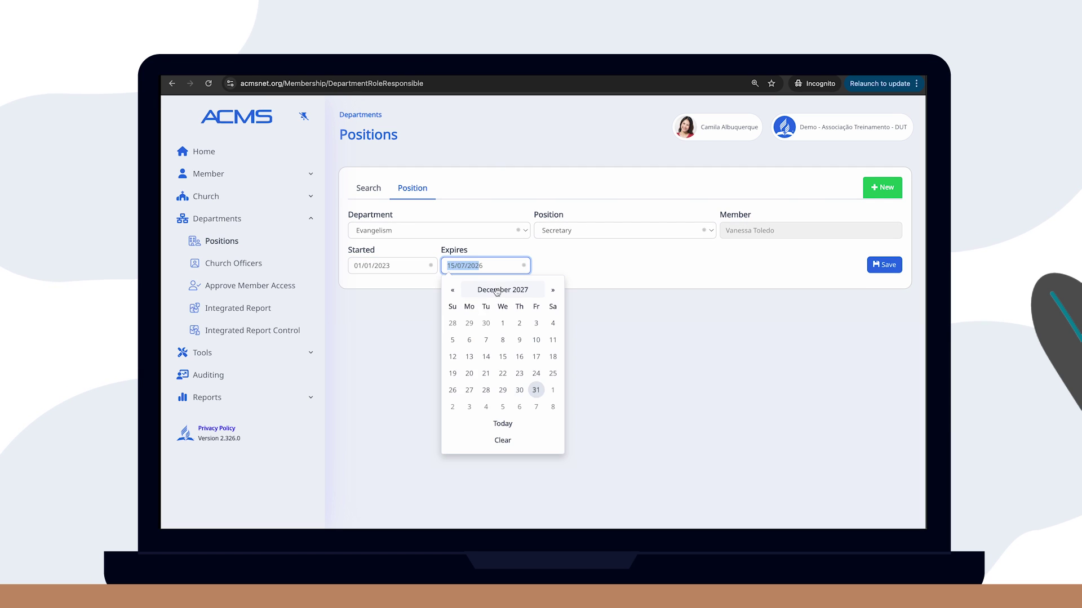
pyautogui.click(502, 290)
pyautogui.click(552, 290)
pyautogui.click(542, 381)
pyautogui.click(536, 390)
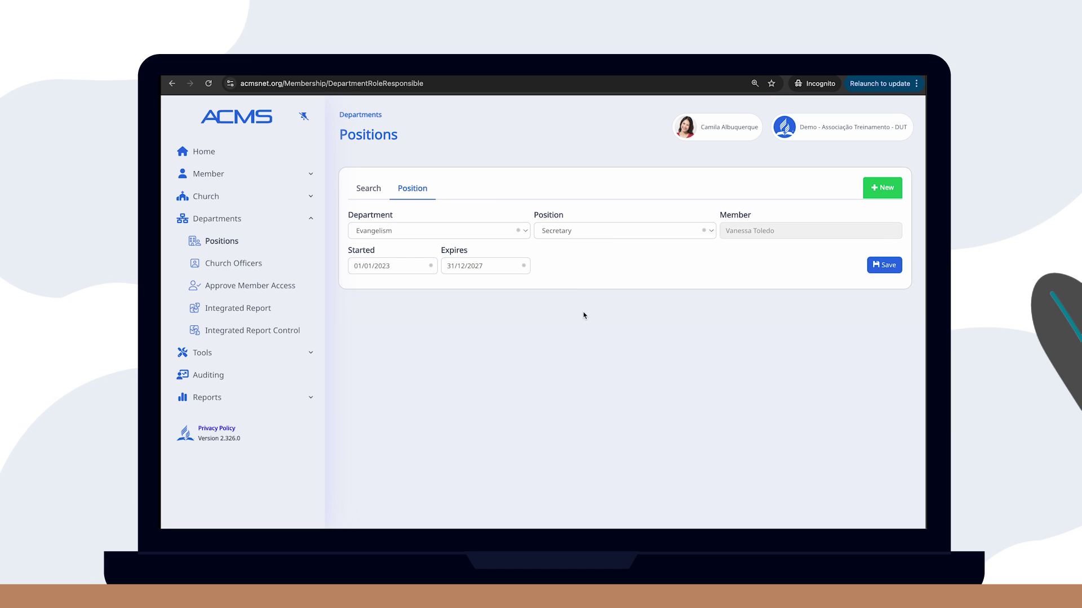
pyautogui.click(883, 267)
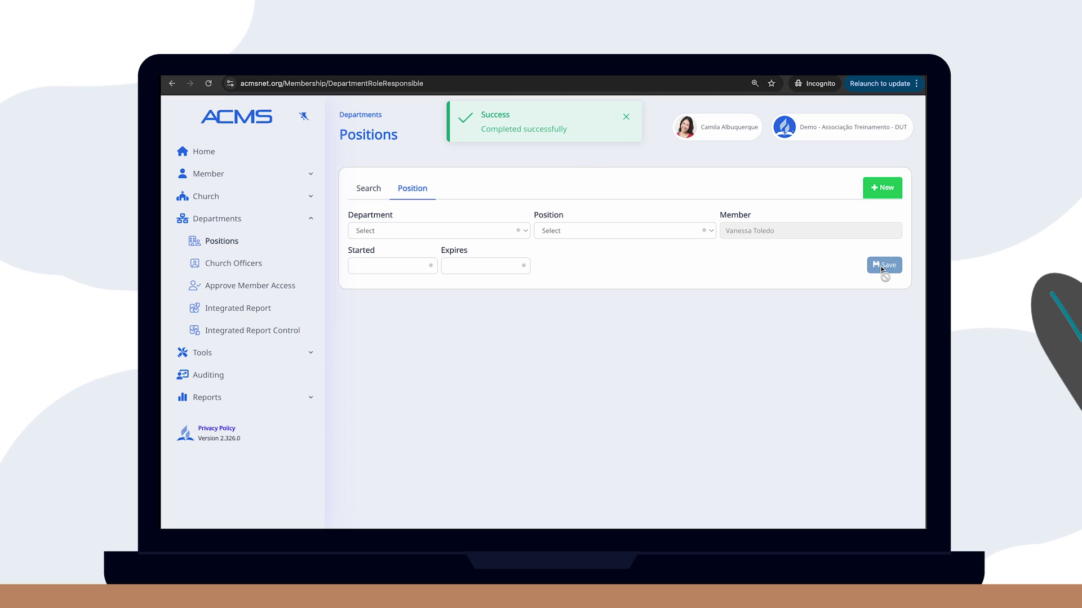
pyautogui.click(369, 189)
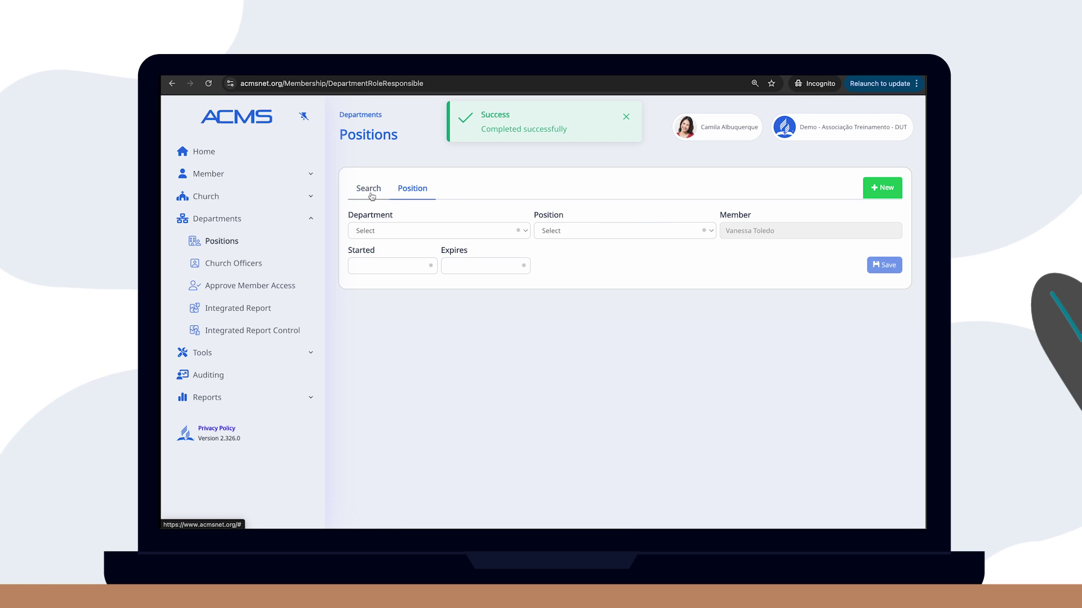
pyautogui.click(823, 230)
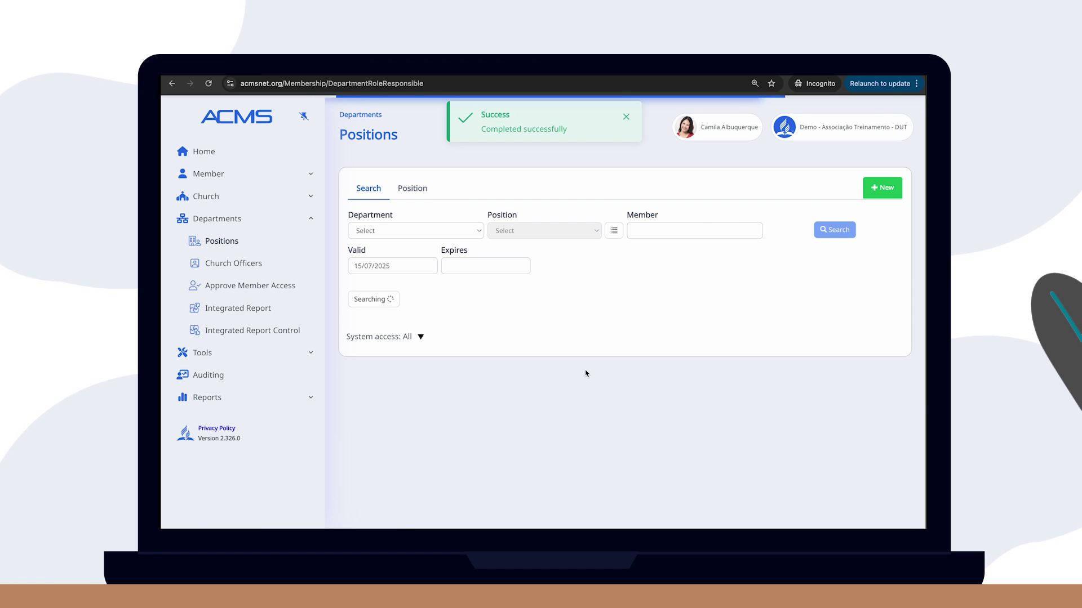
# Scroll the 11 records and review the first member's role and access details
pyautogui.scroll(-2, 584, 374)
pyautogui.scroll(-4, 584, 374)
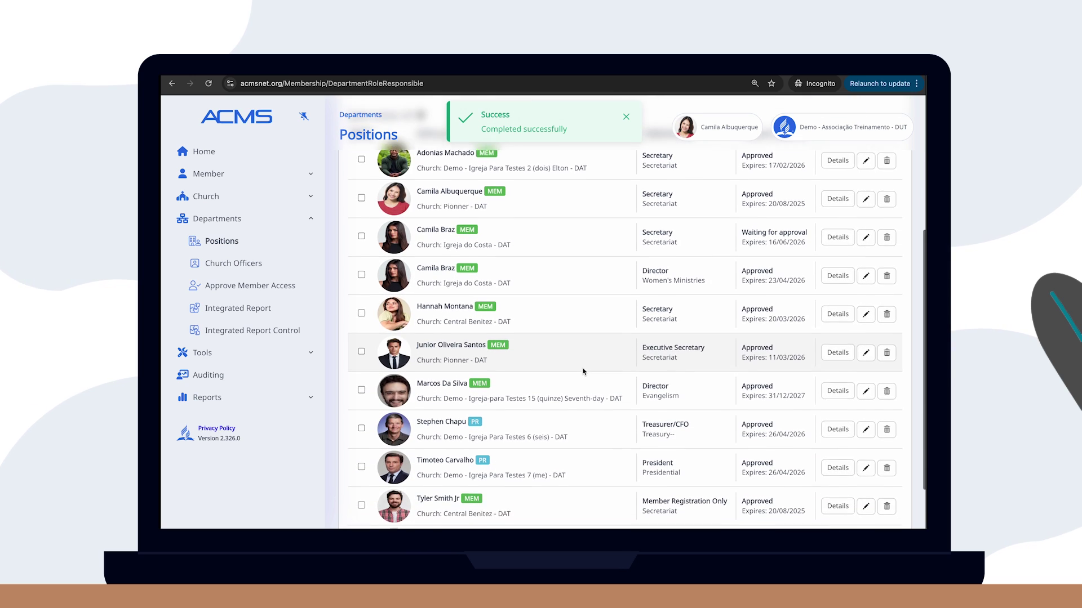
pyautogui.scroll(6, 583, 370)
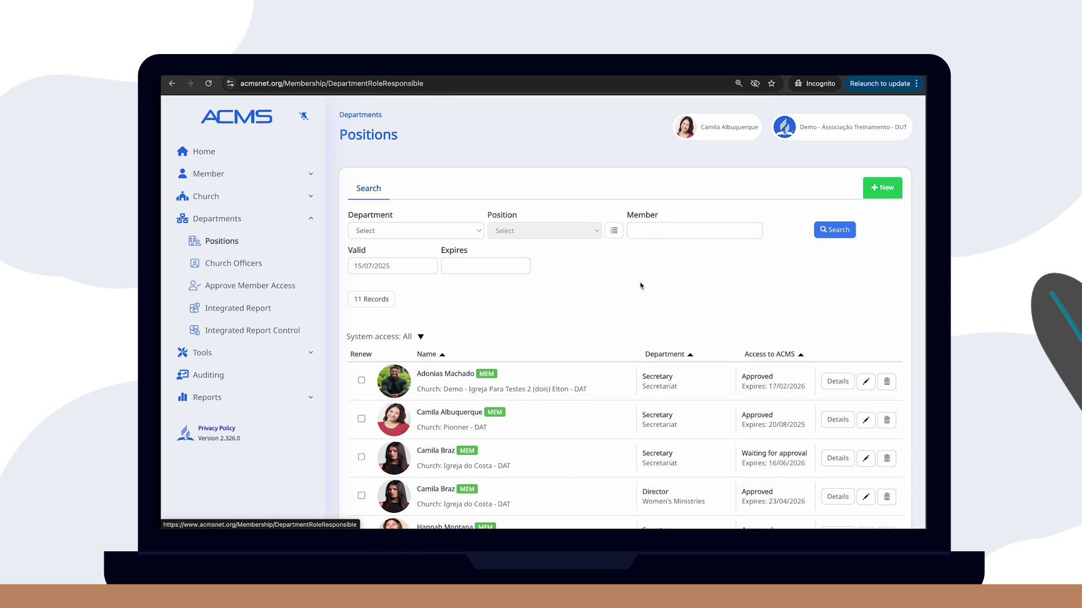
pyautogui.click(838, 383)
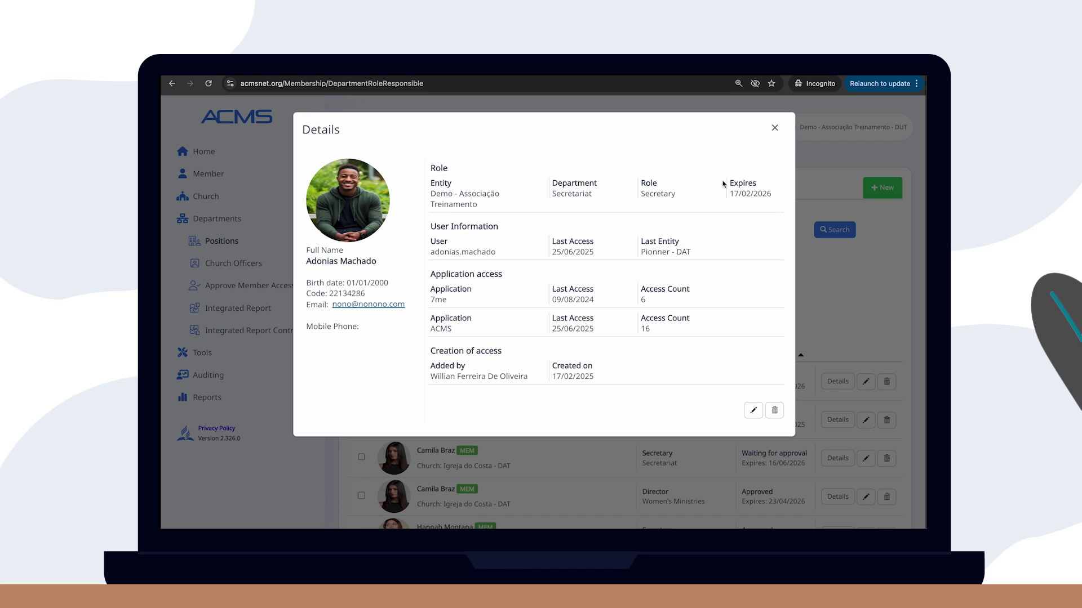
pyautogui.click(775, 130)
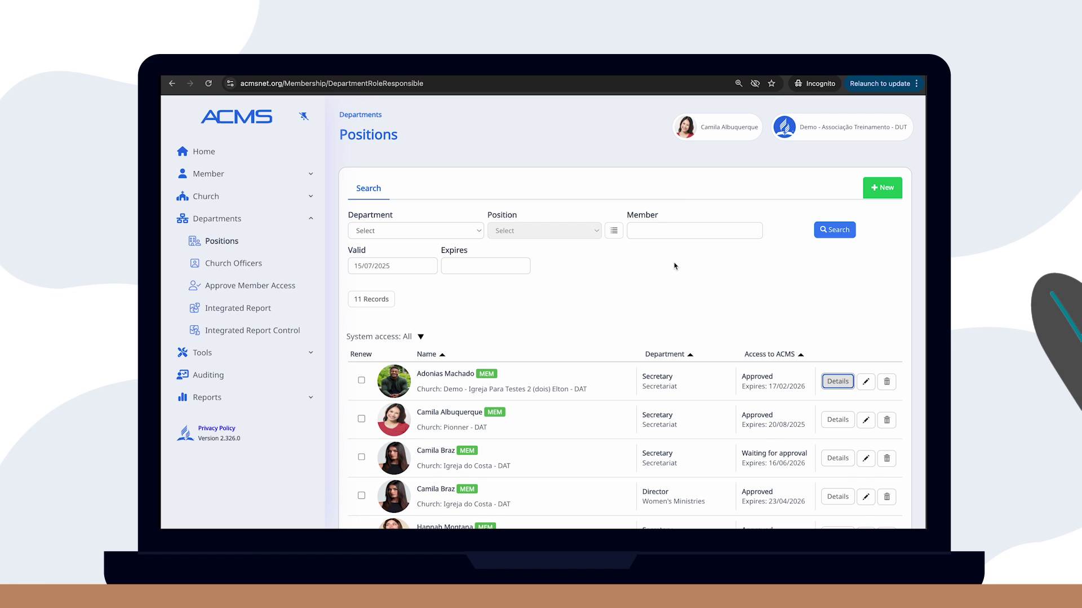
pyautogui.scroll(-2, 602, 315)
# Renew the four marked positions, changing their expiry date to 15/07/2027
pyautogui.click(361, 283)
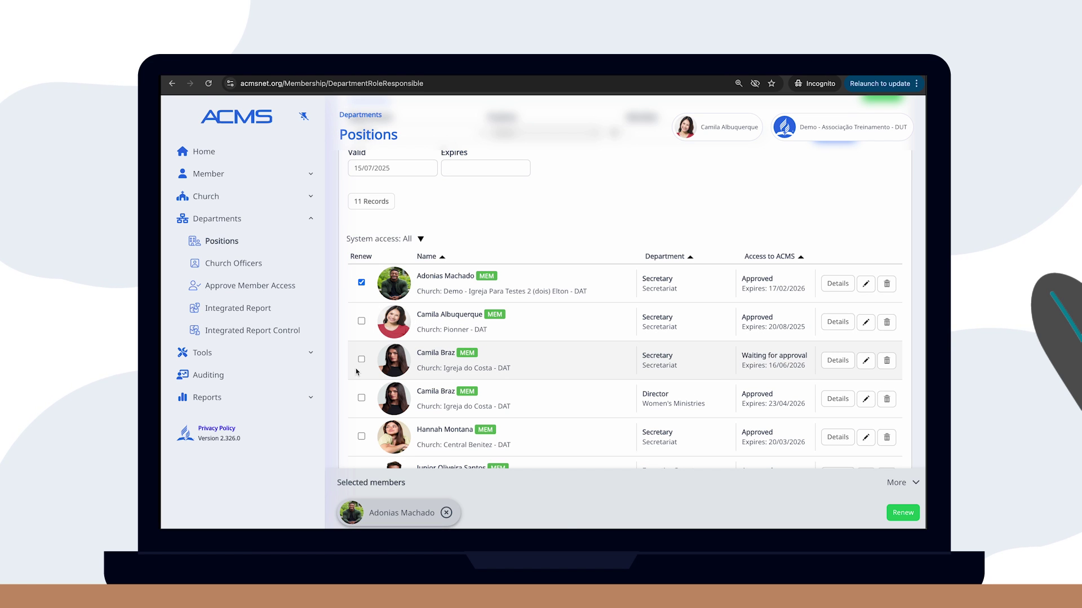
pyautogui.click(361, 358)
pyautogui.click(361, 397)
pyautogui.click(361, 436)
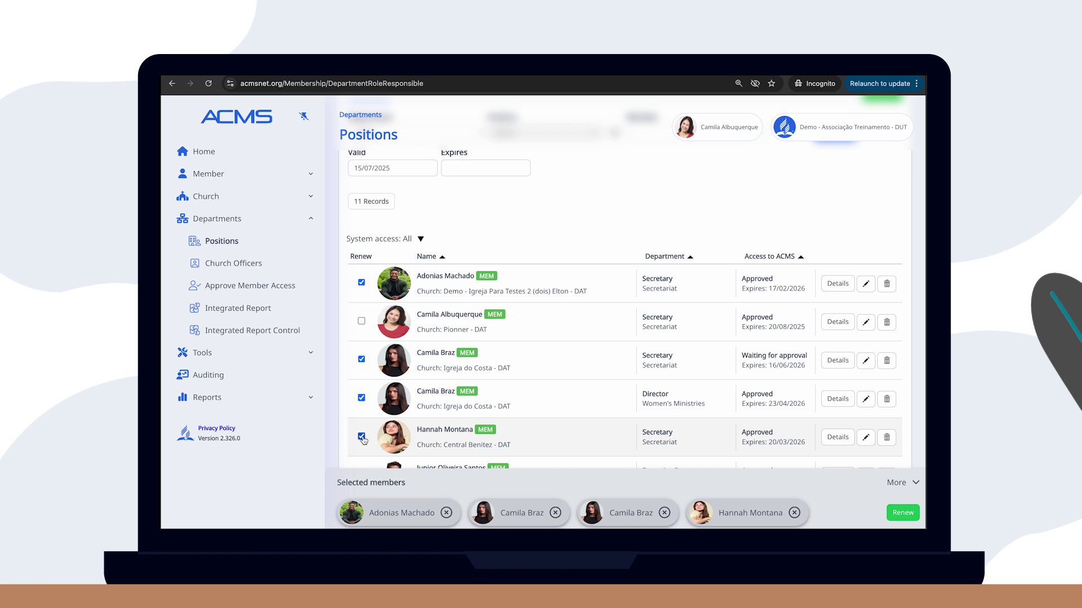
pyautogui.click(901, 512)
pyautogui.click(531, 172)
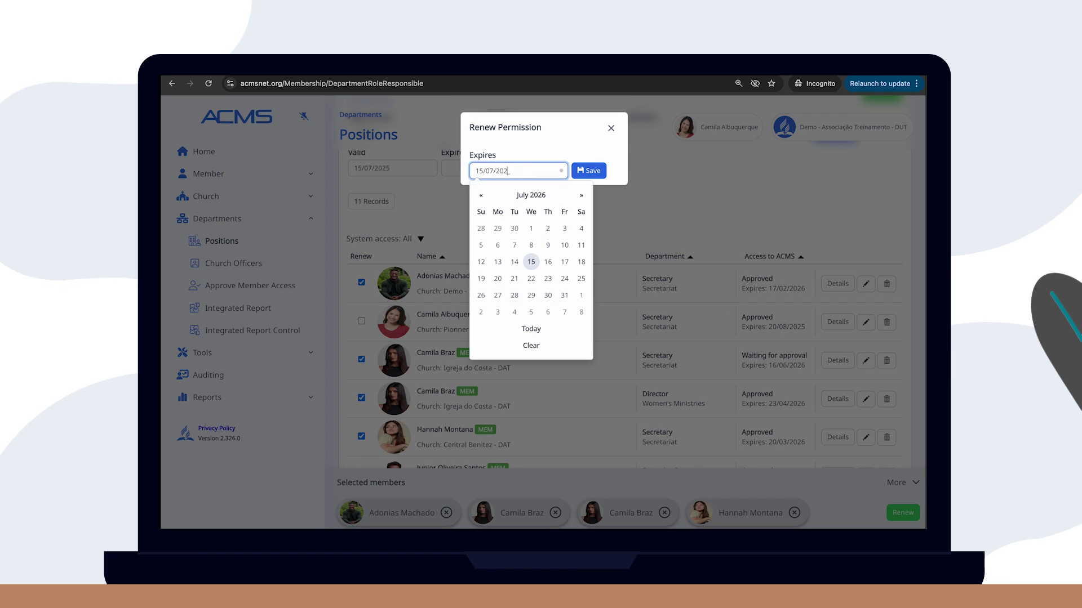
pyautogui.write('7')
pyautogui.click(599, 171)
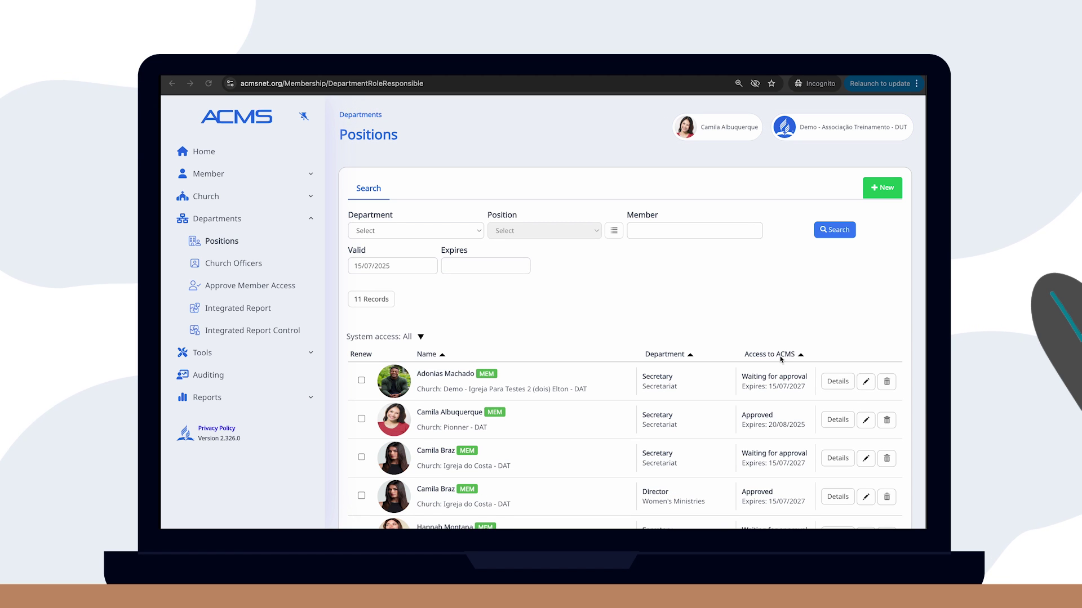
pyautogui.scroll(-2, 781, 359)
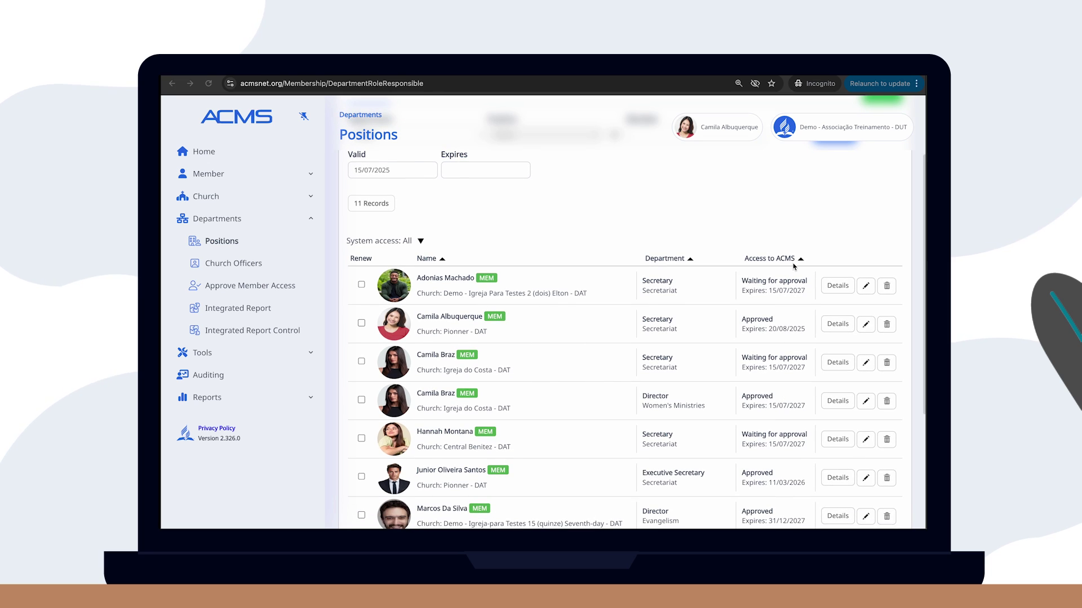
pyautogui.click(800, 260)
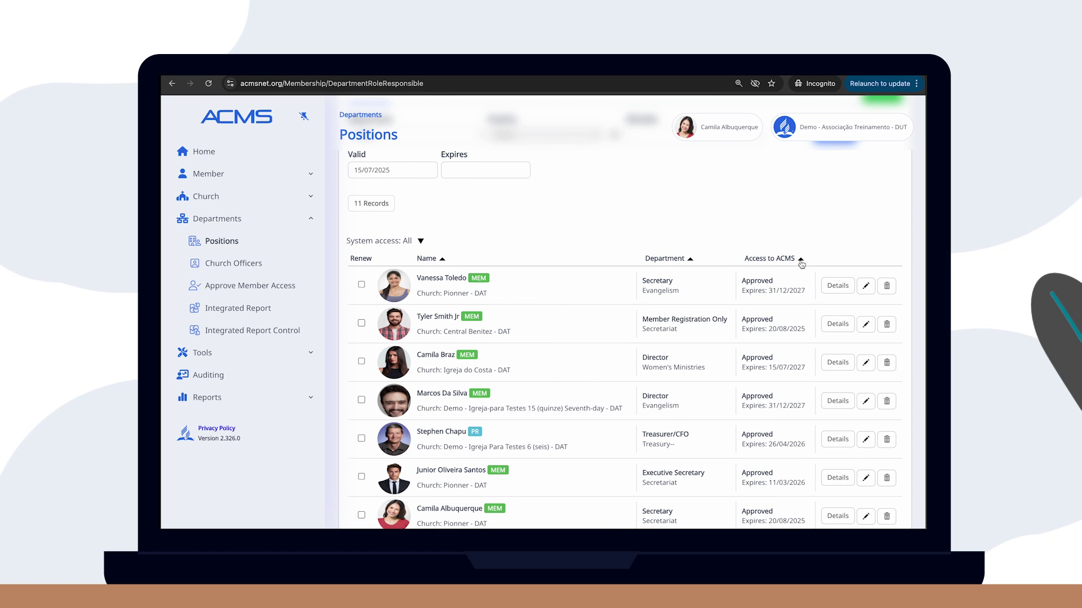
pyautogui.scroll(-2, 776, 391)
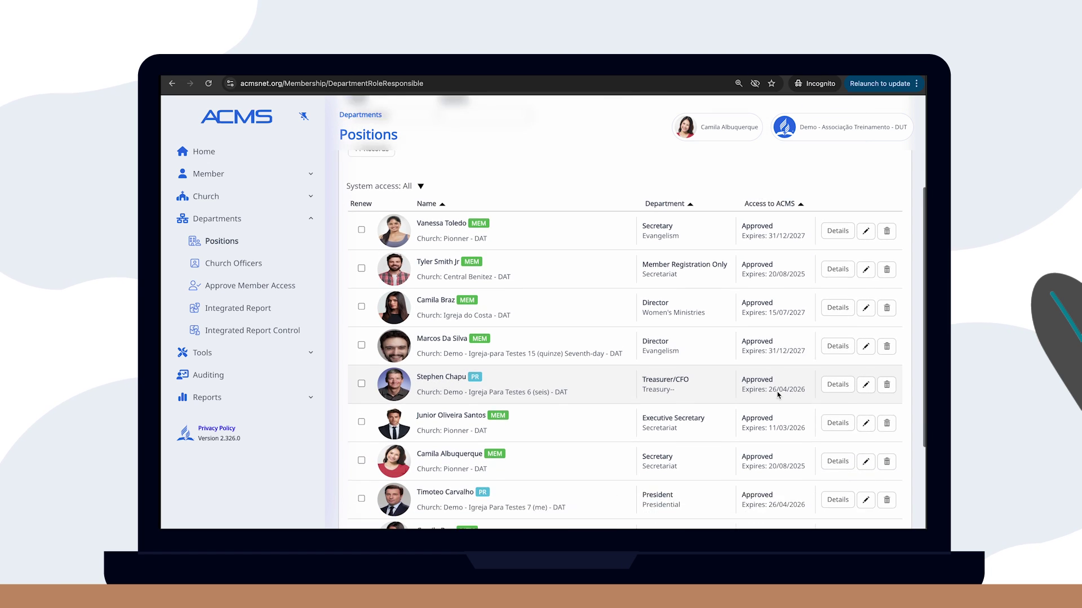
pyautogui.scroll(-2, 777, 397)
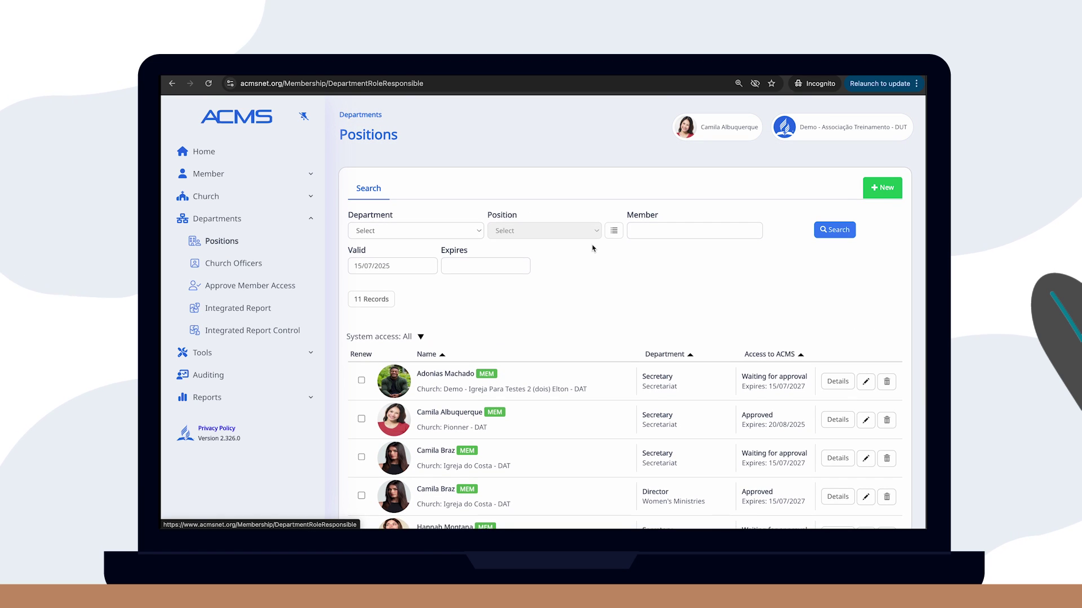
# Search members by the person's name and open the matching member's Roles window
pyautogui.click(298, 176)
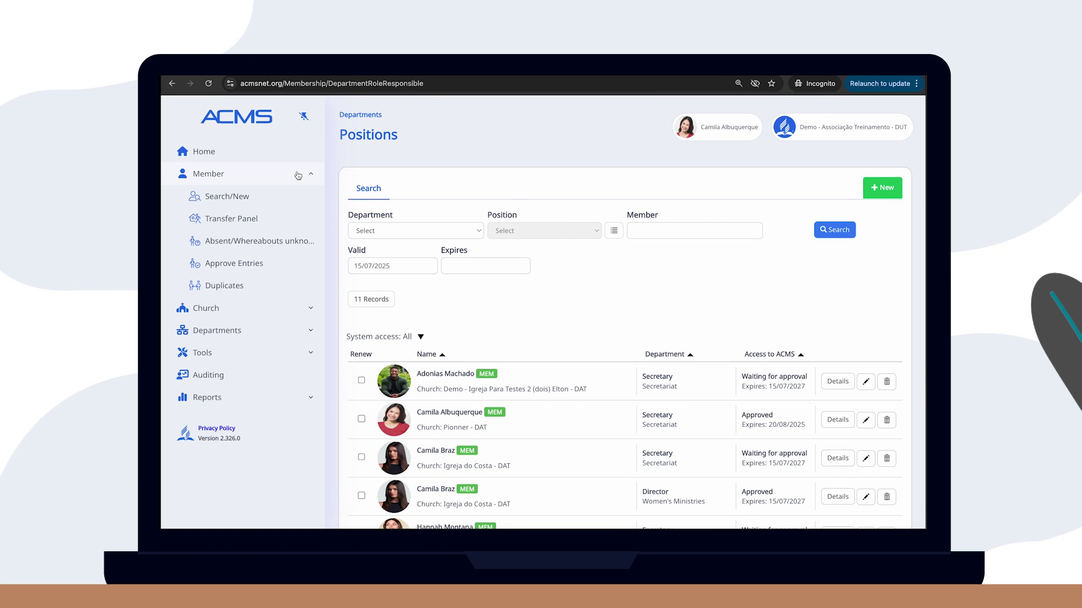
pyautogui.click(258, 196)
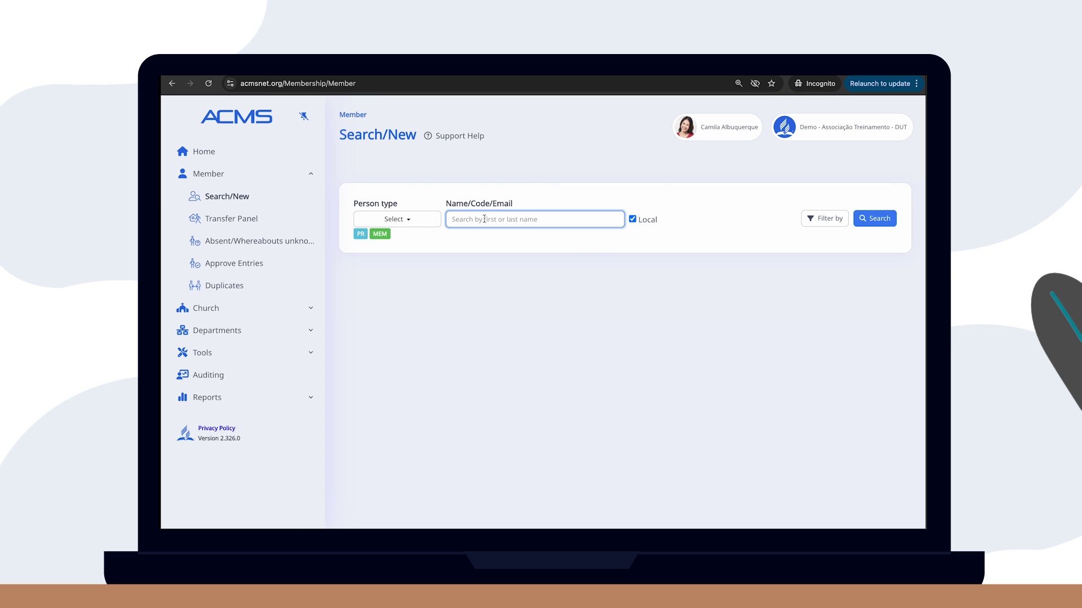
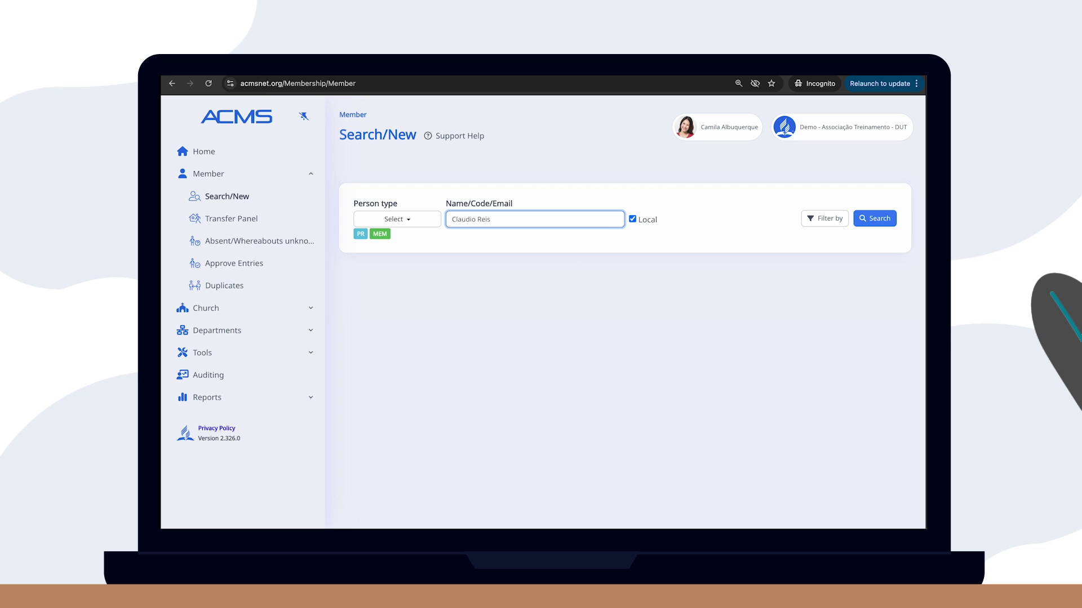
pyautogui.press('Return')
pyautogui.click(851, 381)
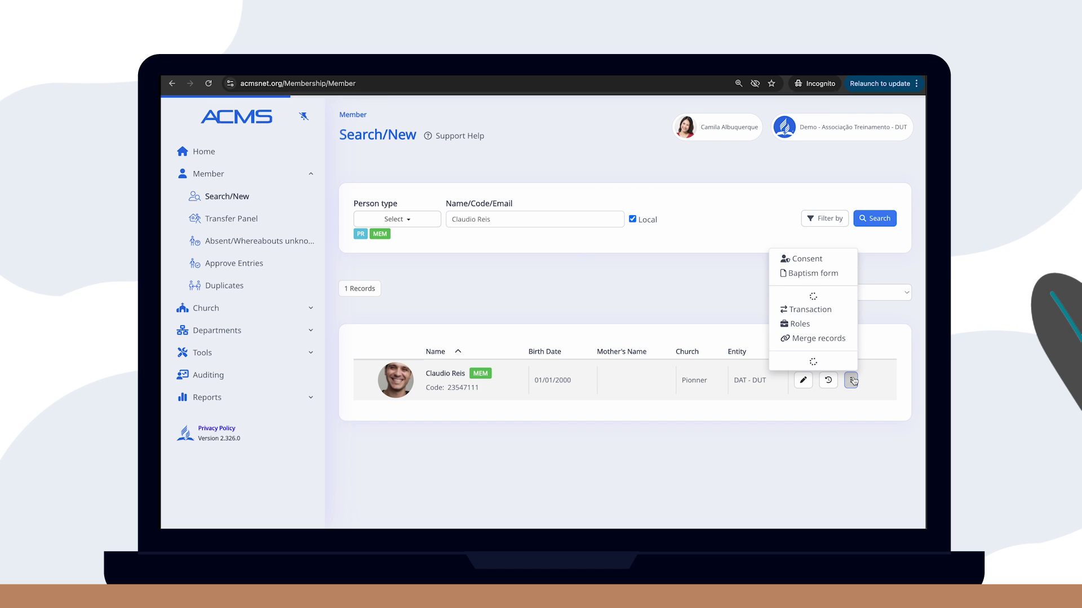
pyautogui.click(809, 321)
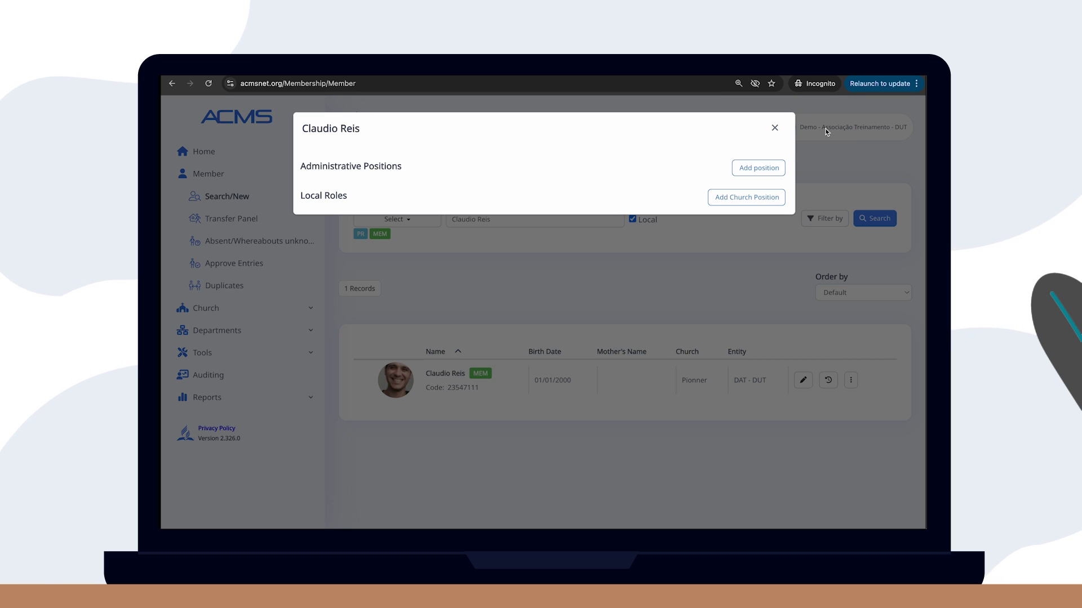
# Add an administrative position with Communication department and Director role
pyautogui.click(748, 168)
pyautogui.click(391, 199)
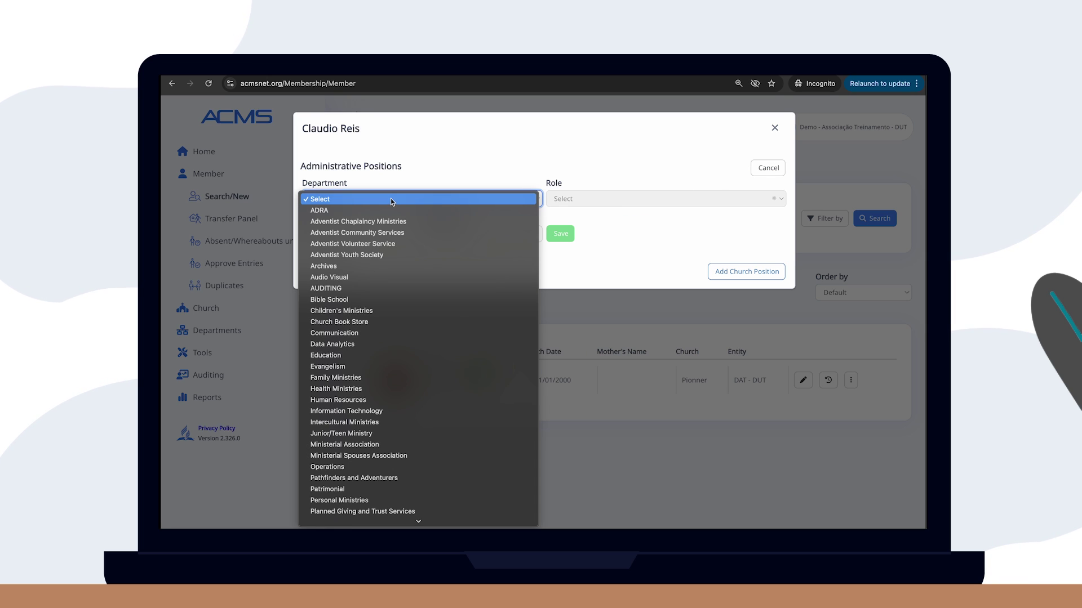
pyautogui.click(371, 330)
pyautogui.click(569, 199)
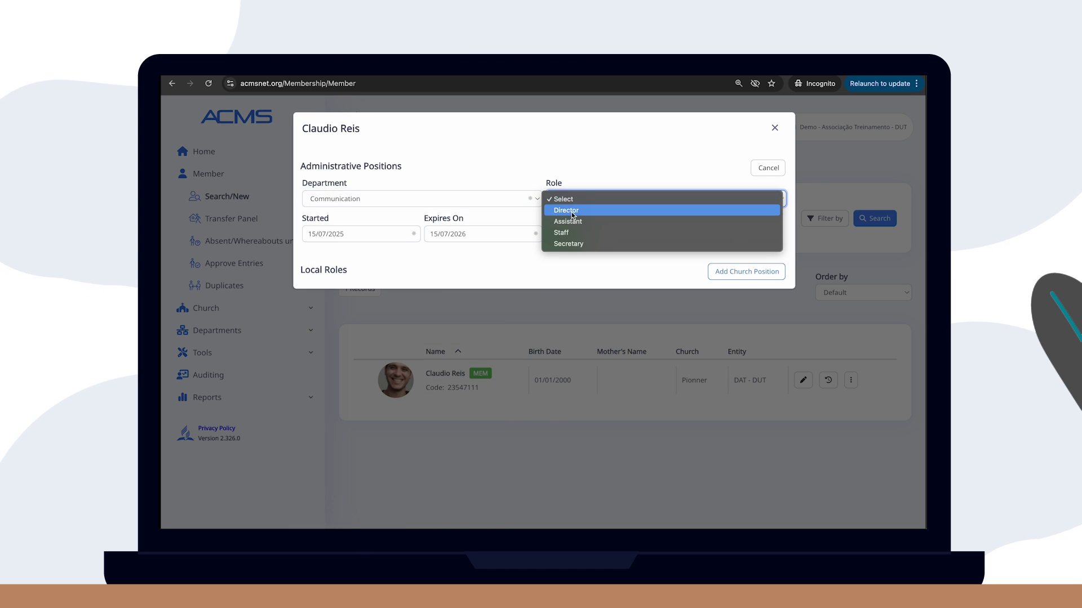
pyautogui.click(572, 212)
pyautogui.click(384, 239)
# Date the Communication Director position 01/01/2025 to 31/12/2027 and save it
pyautogui.click(361, 258)
pyautogui.click(322, 285)
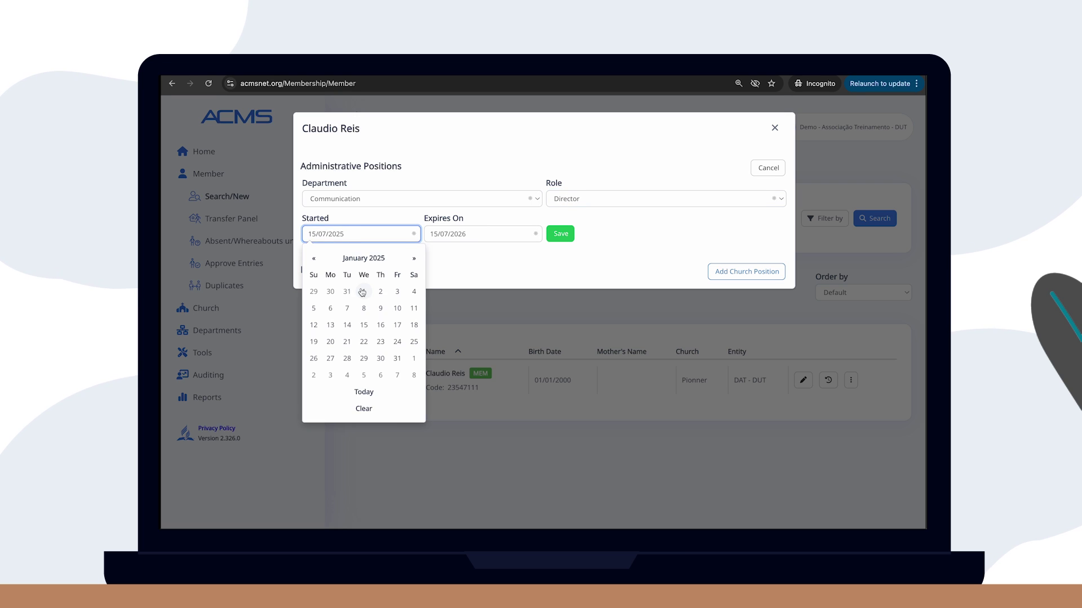
pyautogui.click(364, 291)
pyautogui.click(483, 234)
pyautogui.click(486, 258)
pyautogui.click(534, 258)
pyautogui.click(523, 346)
pyautogui.click(525, 348)
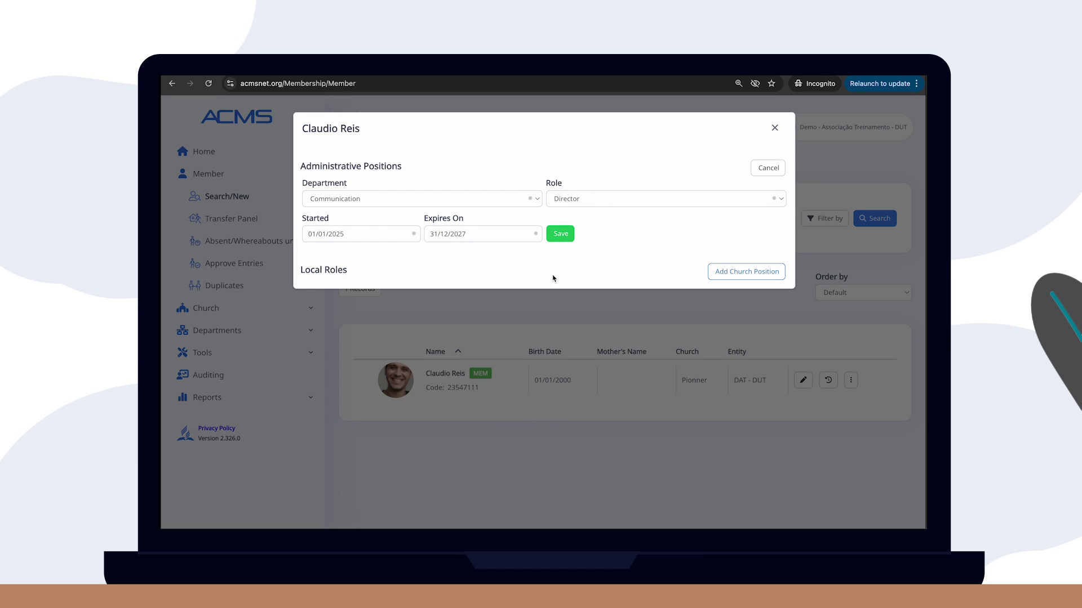
pyautogui.click(560, 234)
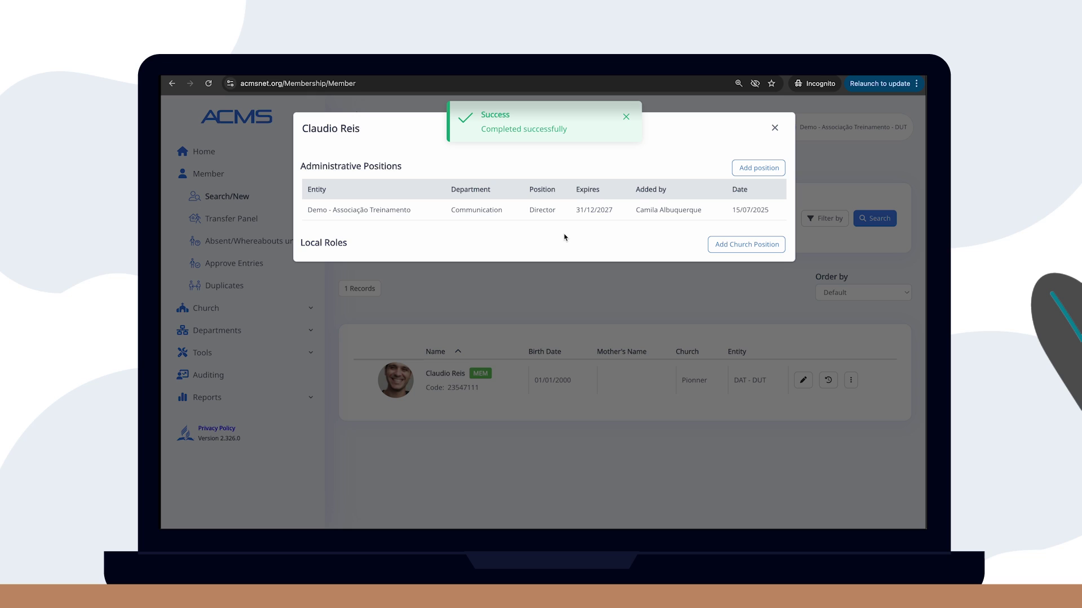
# Close the roles dialog and review the Positions list, now showing 12 records
pyautogui.click(625, 118)
pyautogui.click(774, 128)
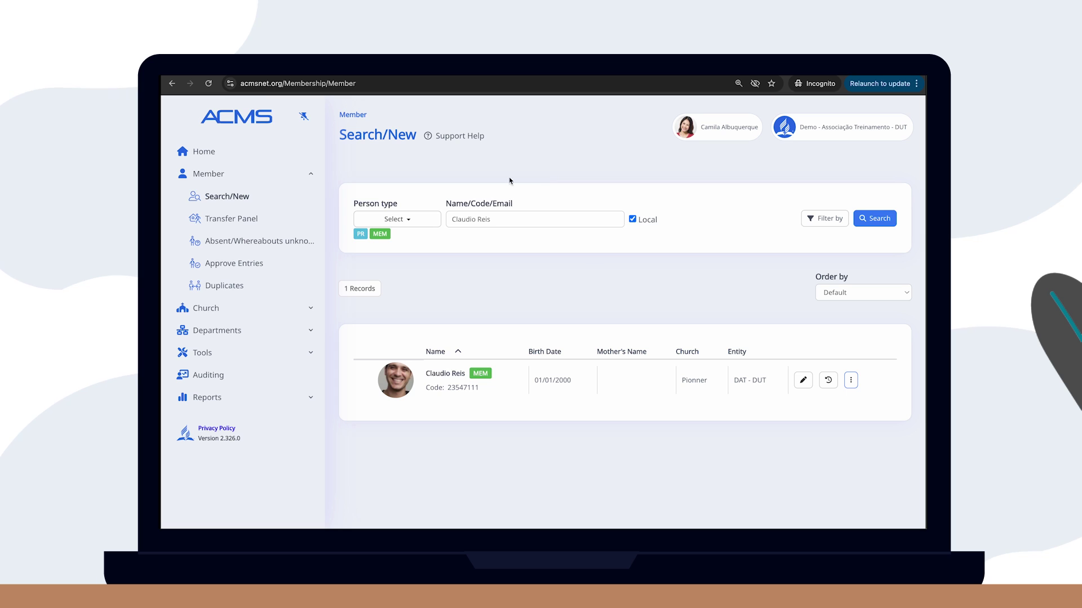
pyautogui.click(227, 331)
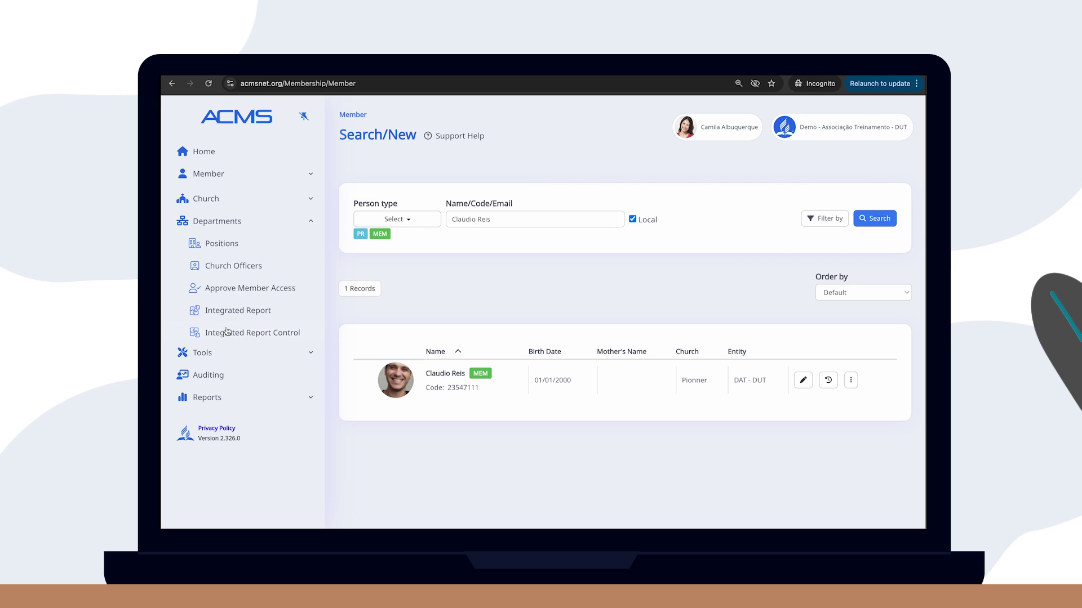
pyautogui.click(235, 243)
pyautogui.scroll(-1, 507, 355)
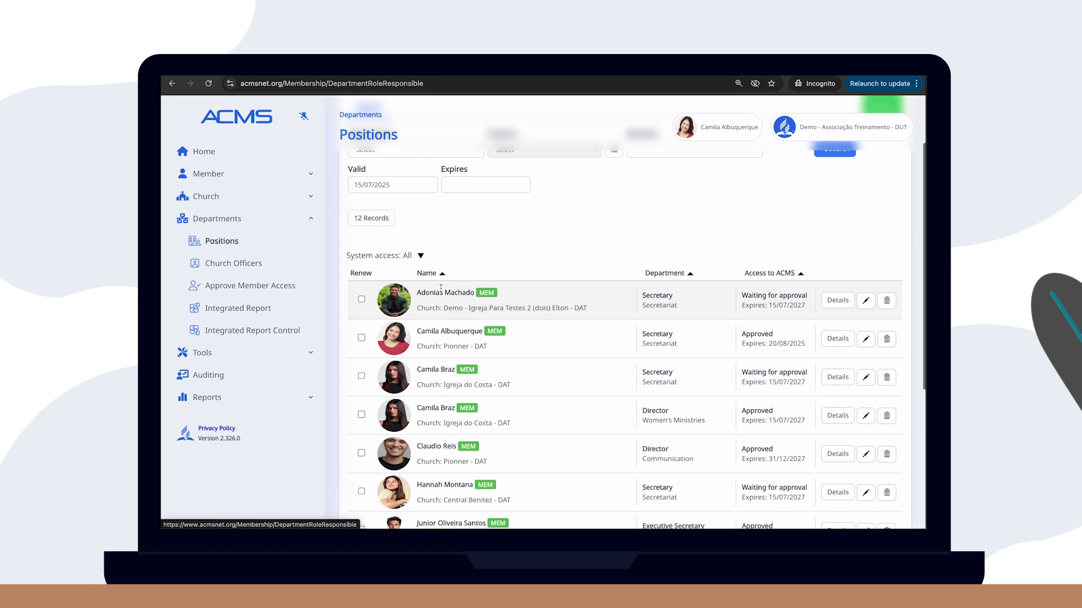
pyautogui.scroll(-2, 511, 347)
pyautogui.scroll(-2, 511, 347)
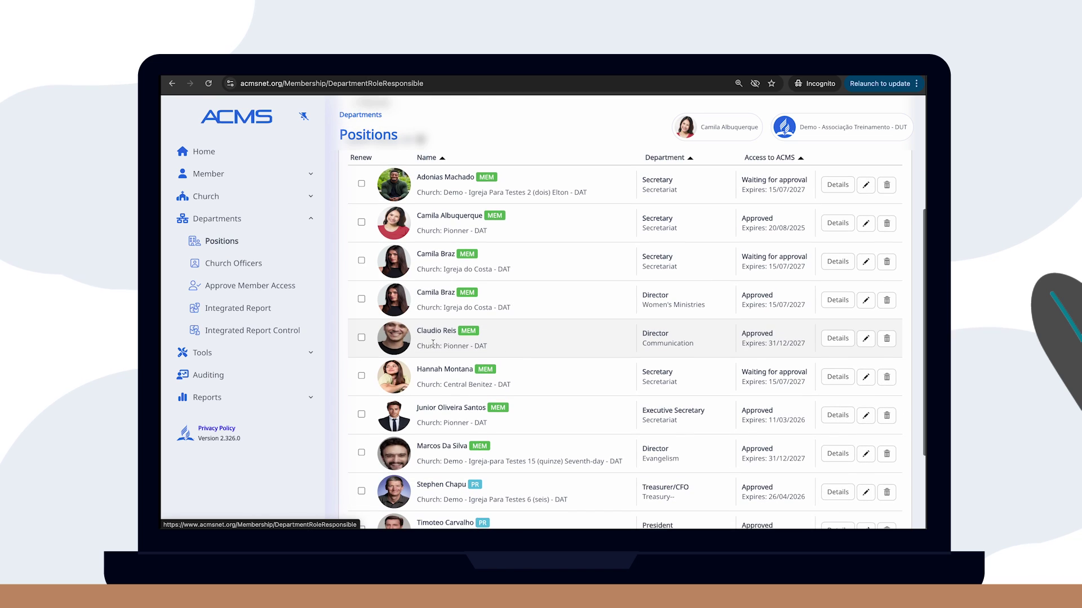